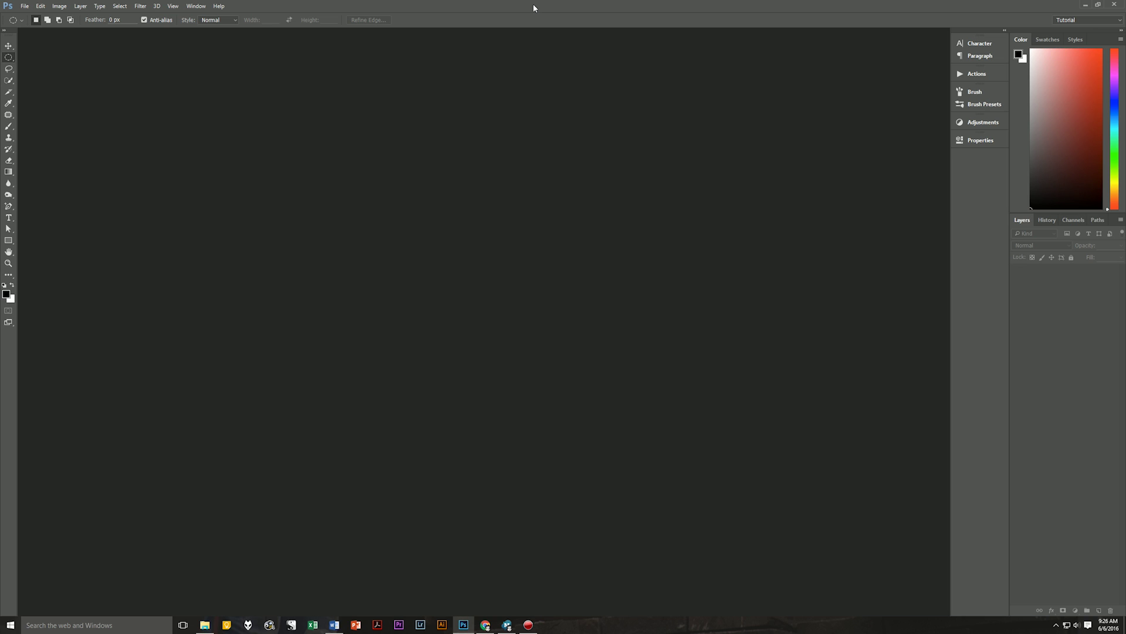
- Create a new 3840×2160 document named 'Pixelated Rainbow' from the Tutorial 3840 X 2160 preset
key("ctrl+n")
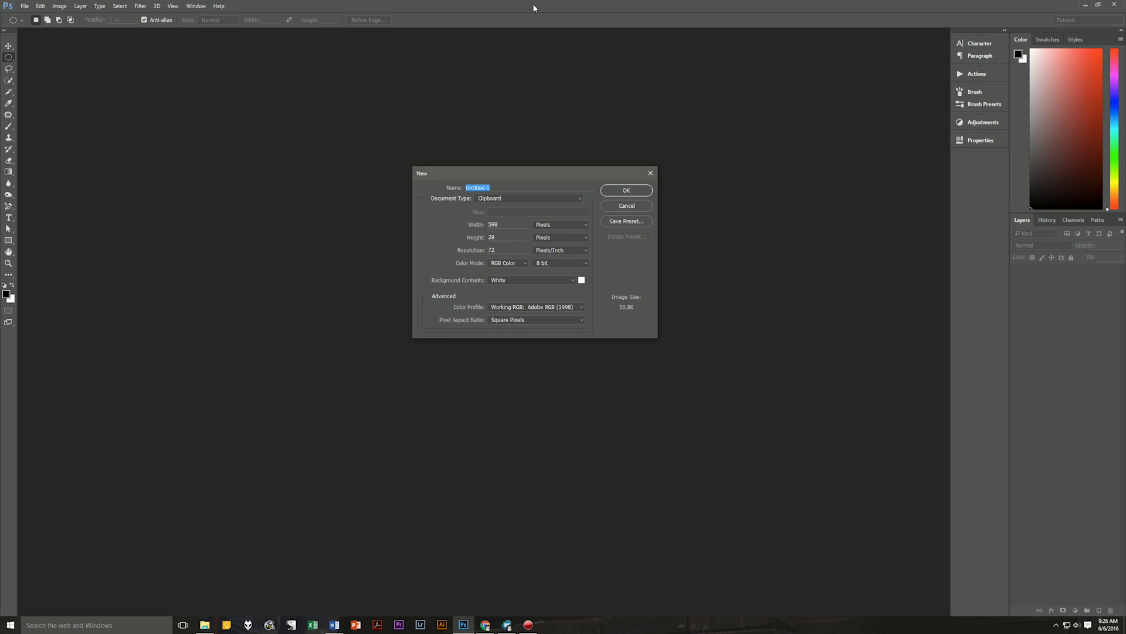
left_click(512, 170)
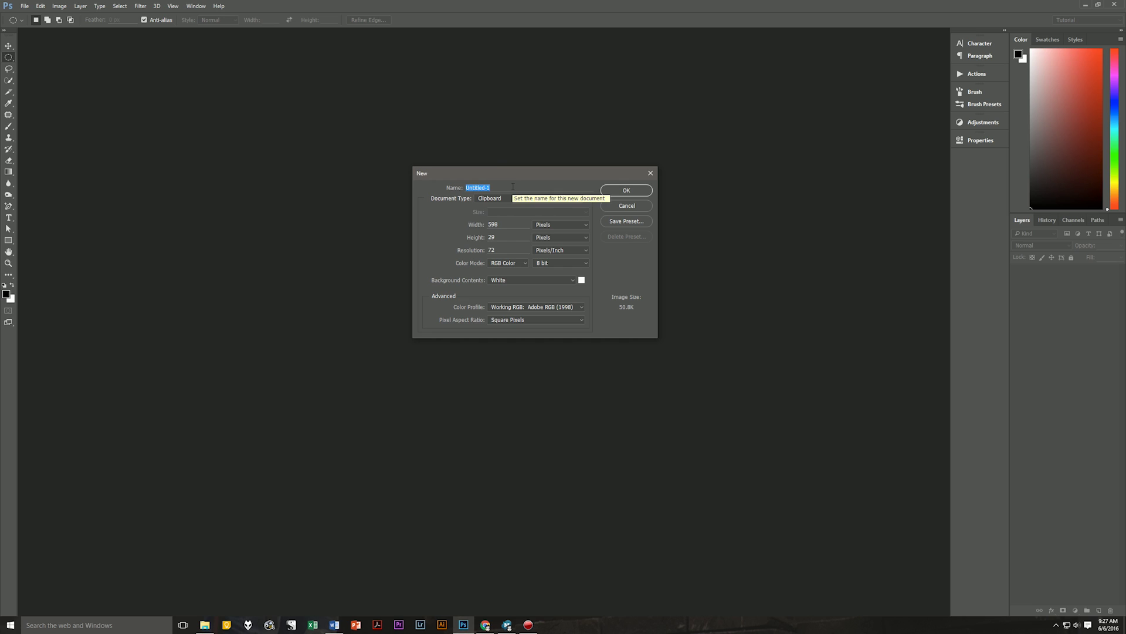
type("Pixelate")
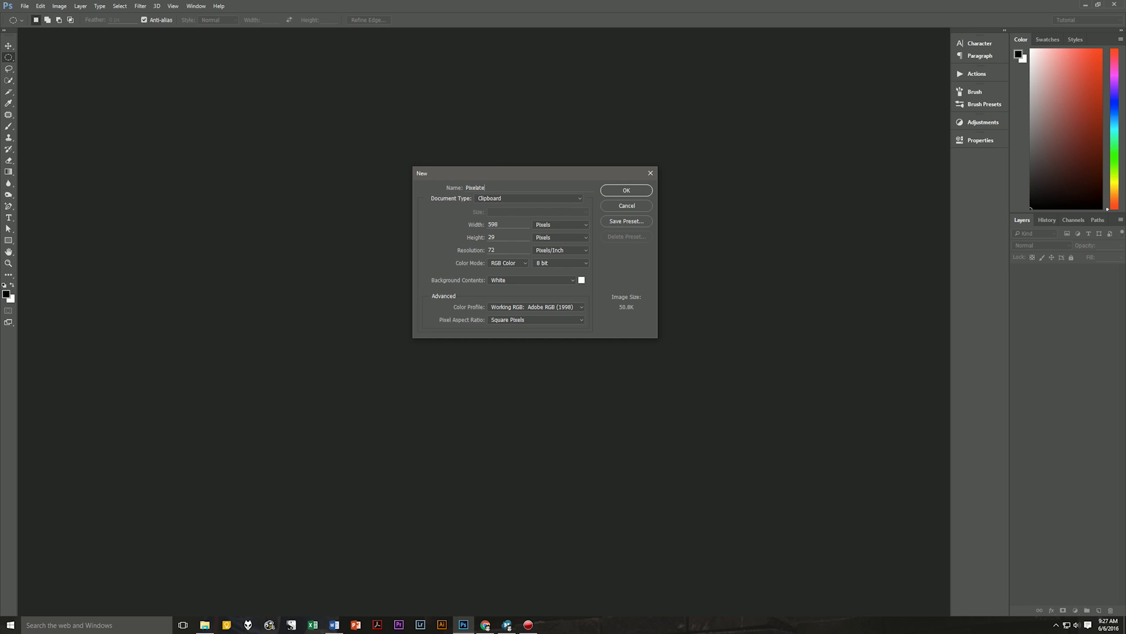
type("d Rainbow")
left_click(511, 203)
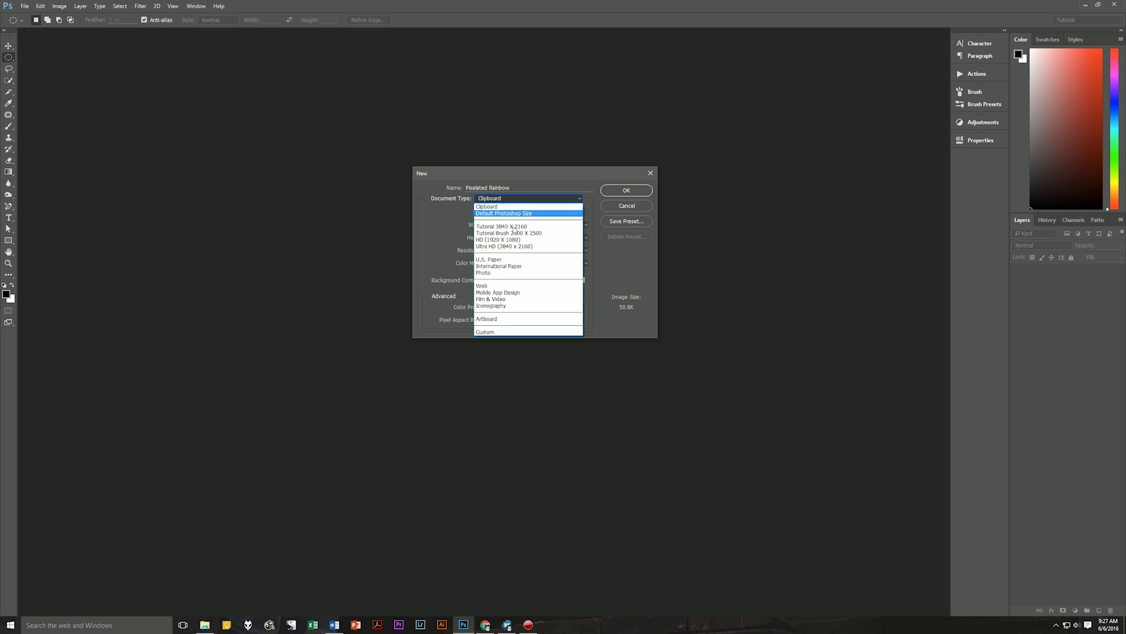
left_click(528, 224)
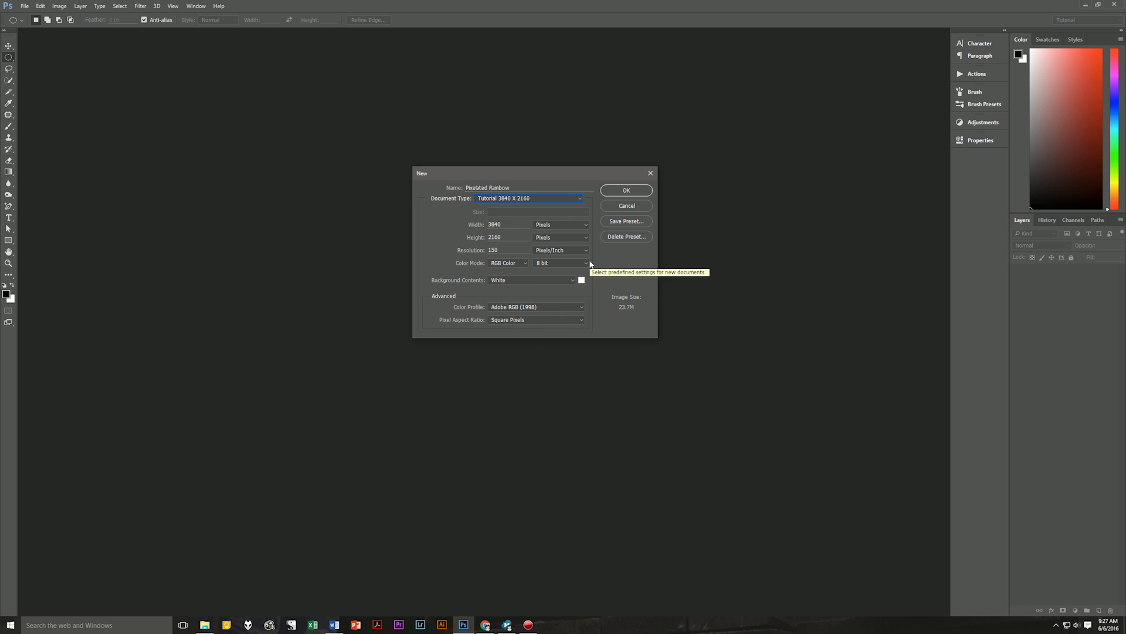
left_click(626, 191)
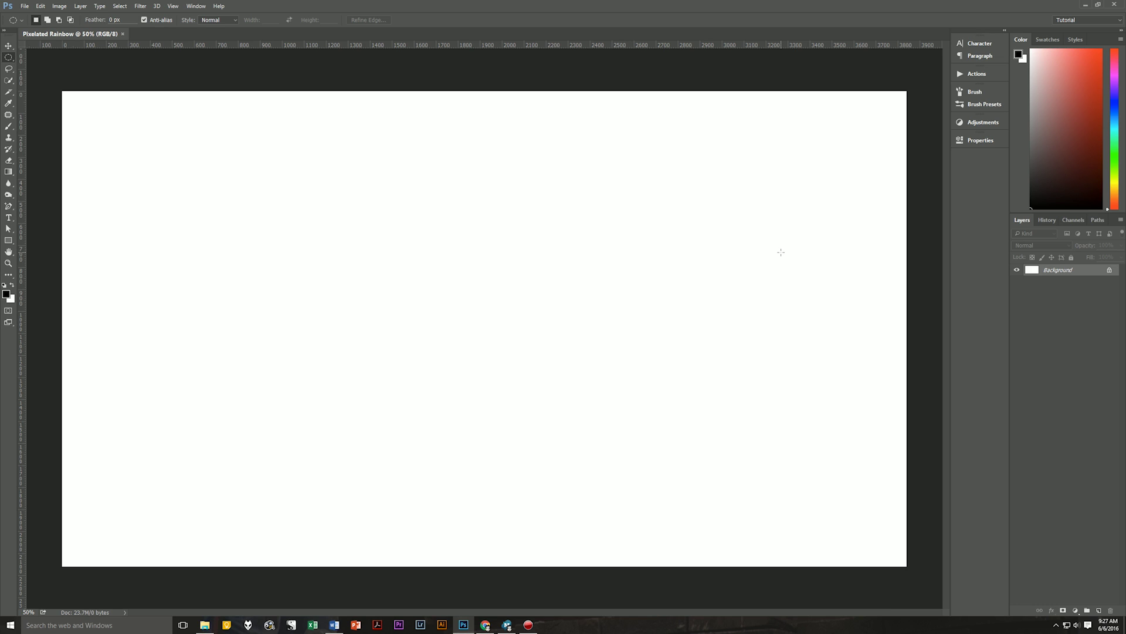
- Convert the locked Background layer into a normal layer named 'Blur'
double_click(1078, 271)
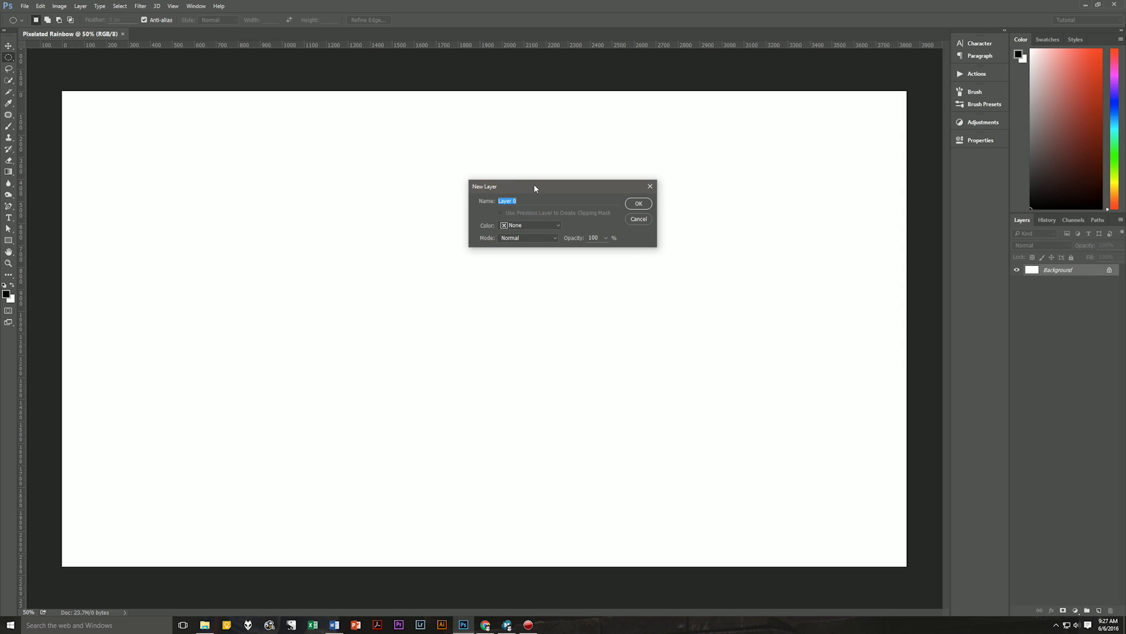
left_click_drag(533, 187, 535, 361)
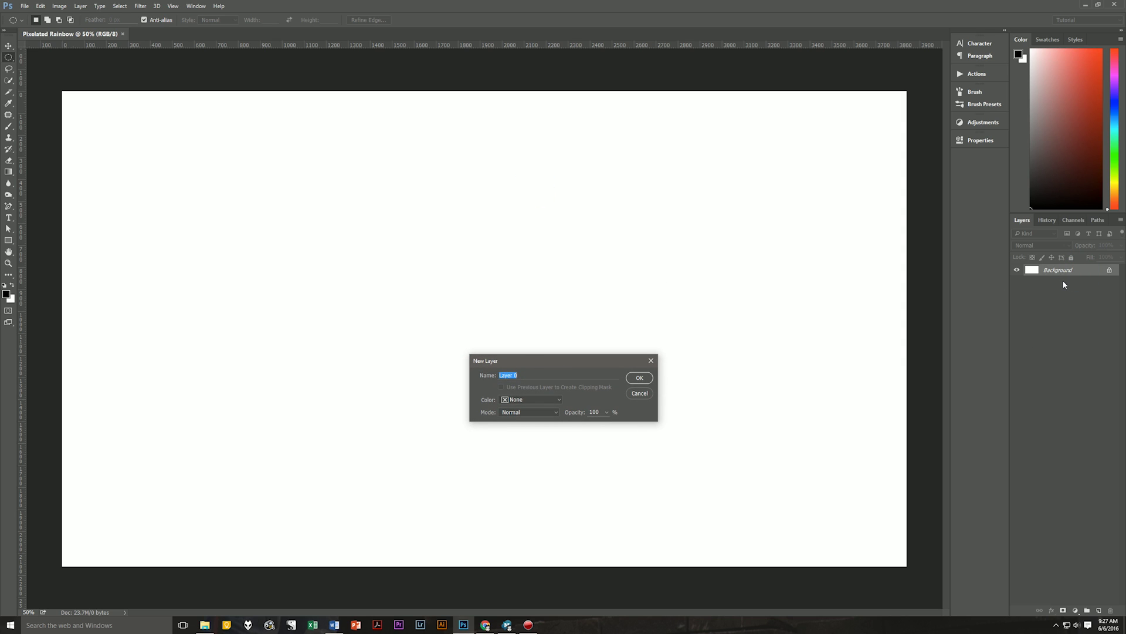
left_click_drag(575, 357, 551, 307)
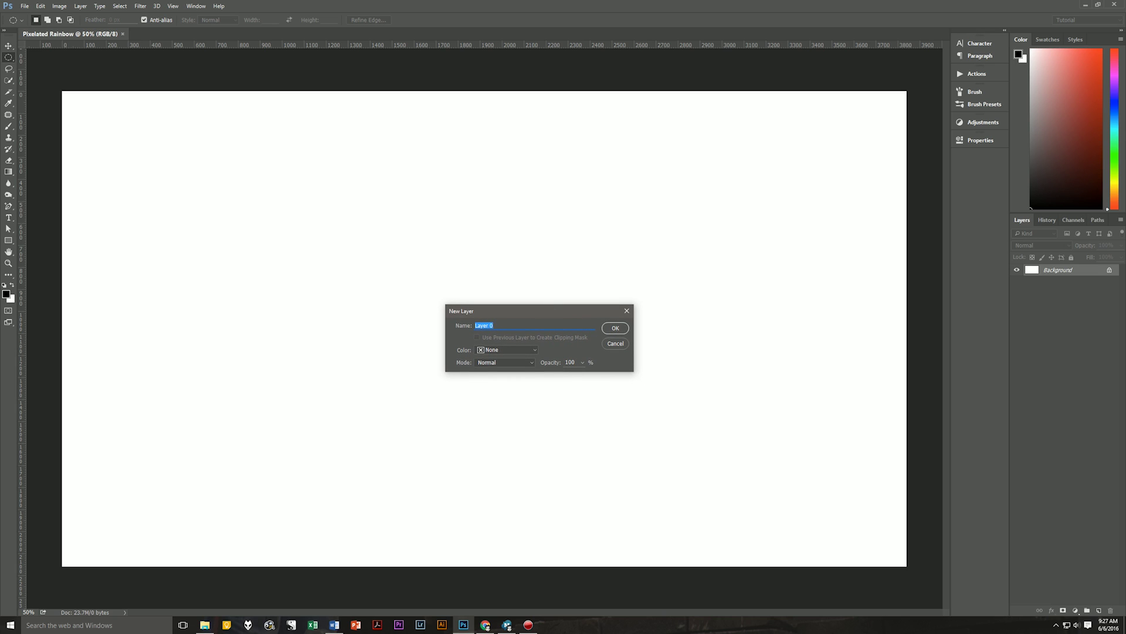
type("Blur")
left_click(613, 327)
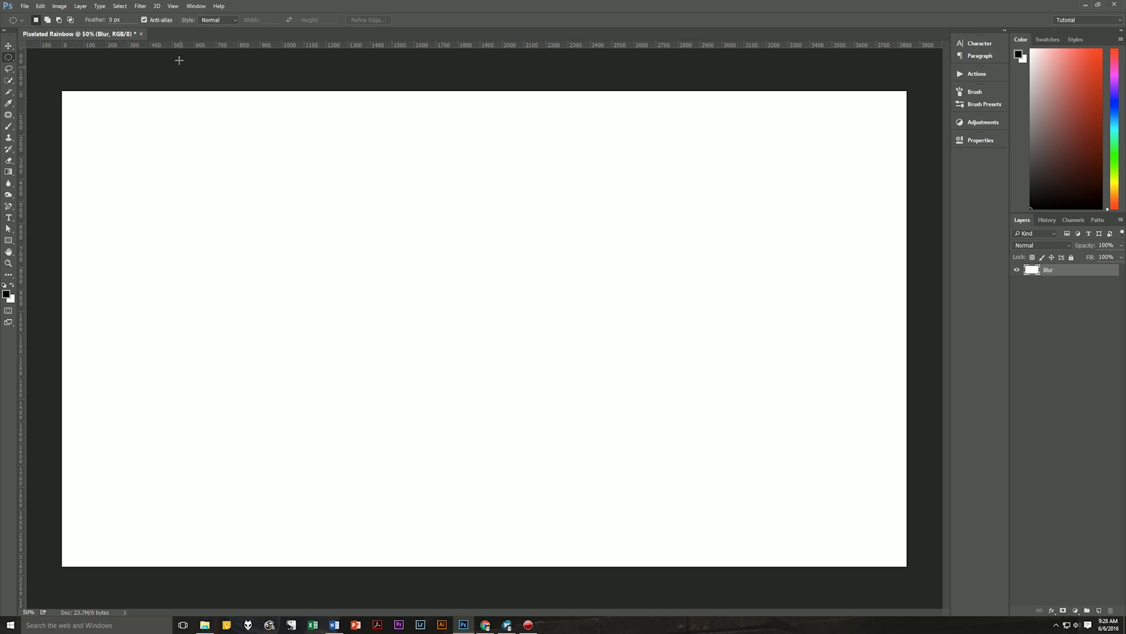
- Apply Filter > Render > Clouds to fill the Blur layer with a cloud texture
left_click(141, 6)
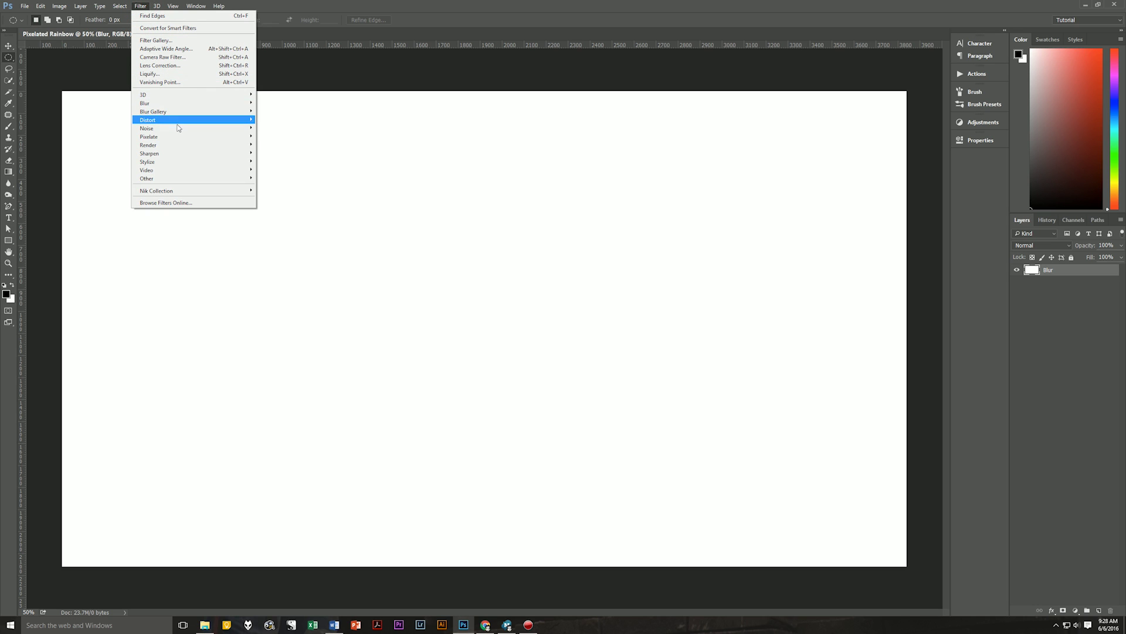
mouse_move(175, 146)
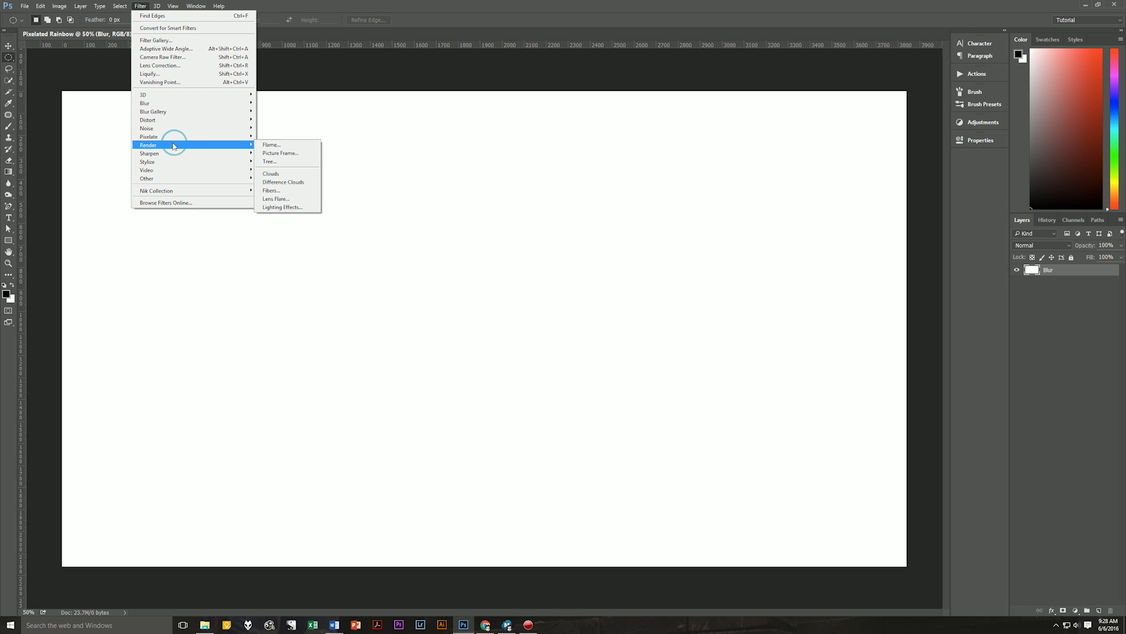
left_click(287, 176)
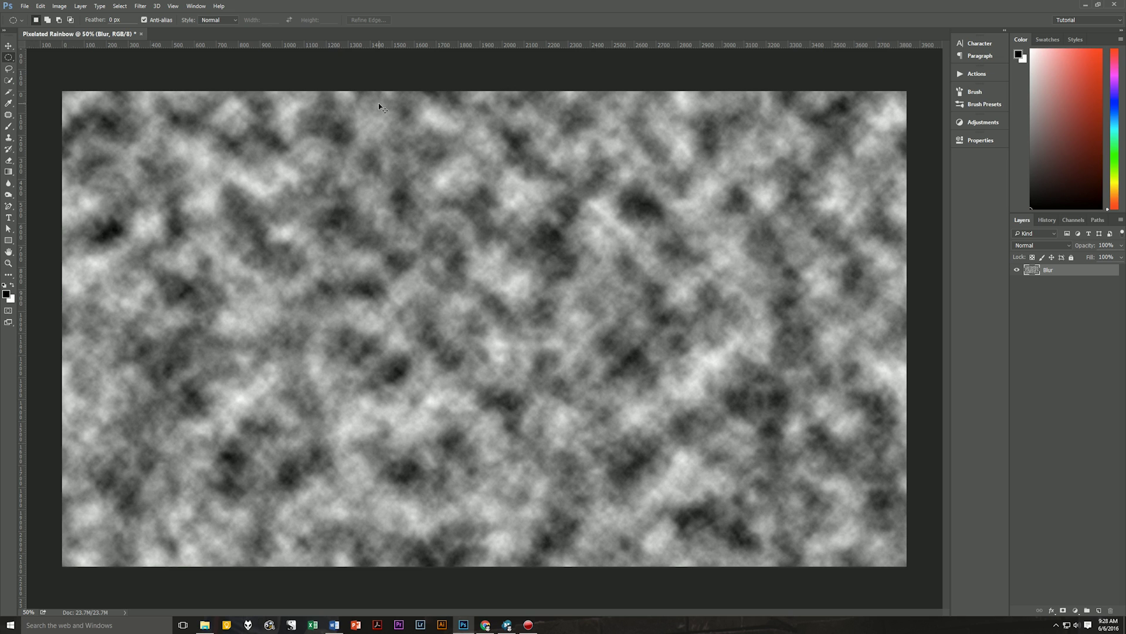
- Apply Levels with the input black point at 40 and the white point at 210
key("ctrl+l")
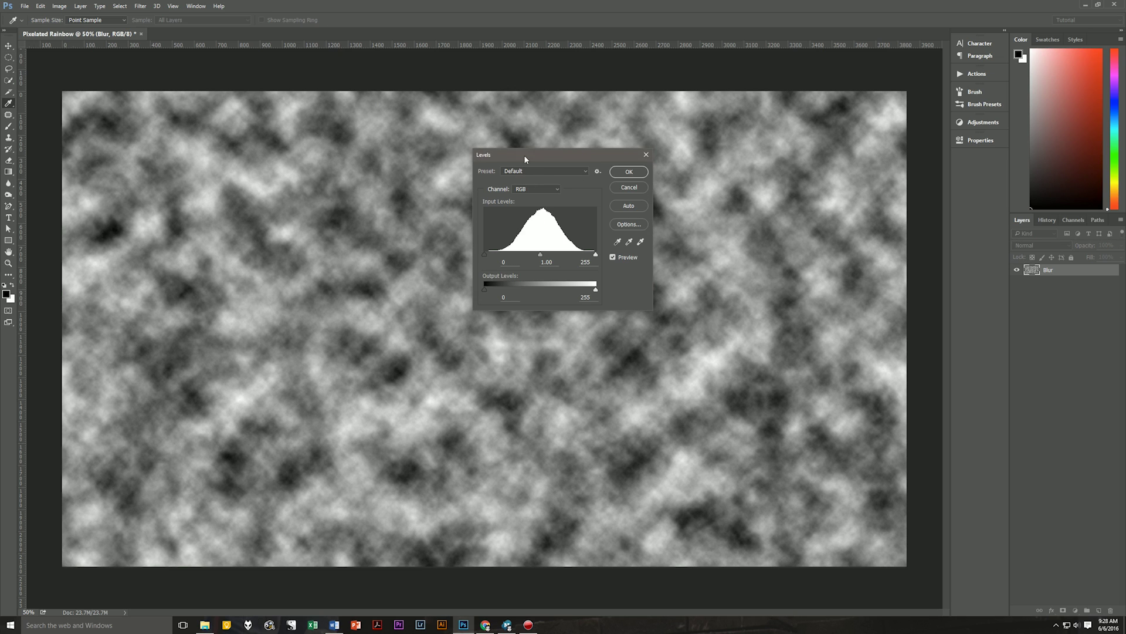
left_click_drag(525, 159, 529, 206)
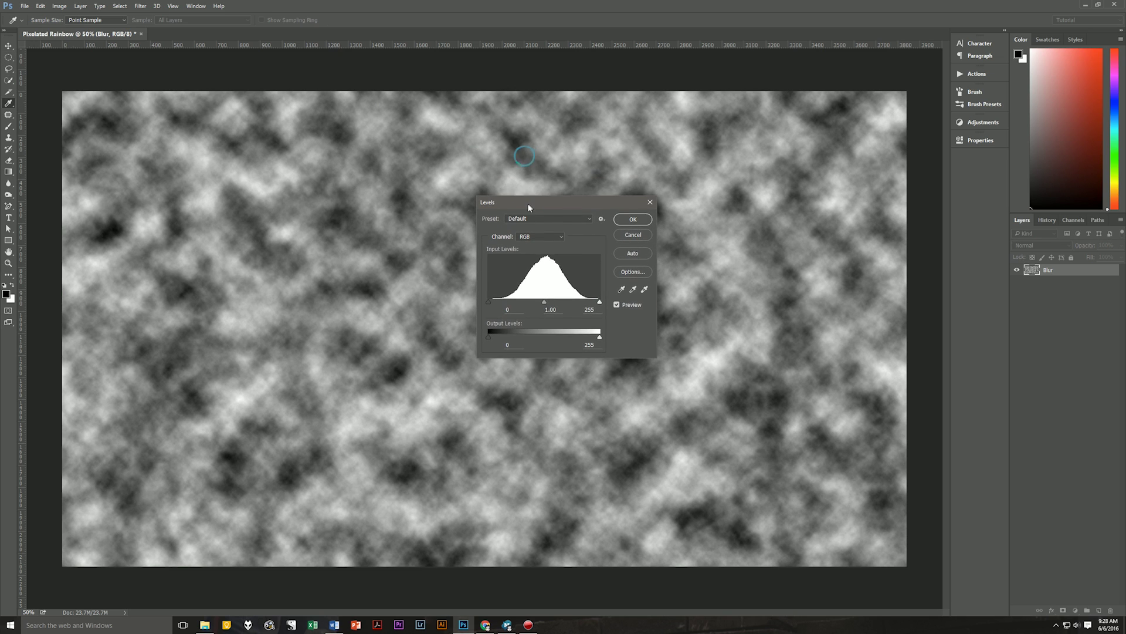
left_click(489, 303)
left_click(601, 304)
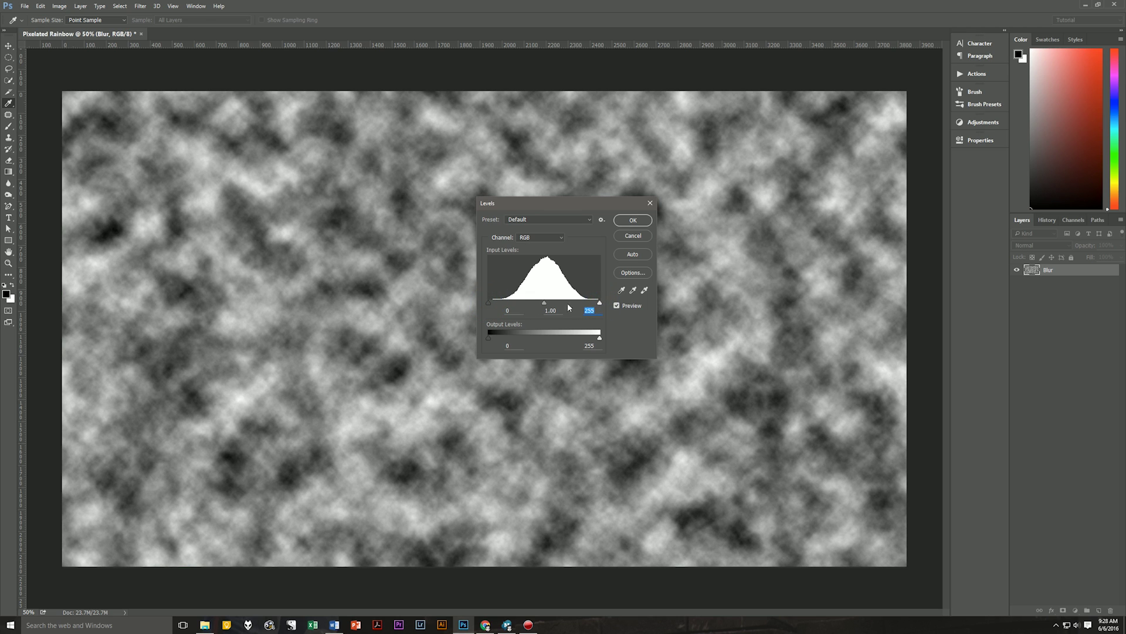
left_click(488, 303)
left_click_drag(488, 303, 507, 305)
left_click_drag(600, 303, 581, 305)
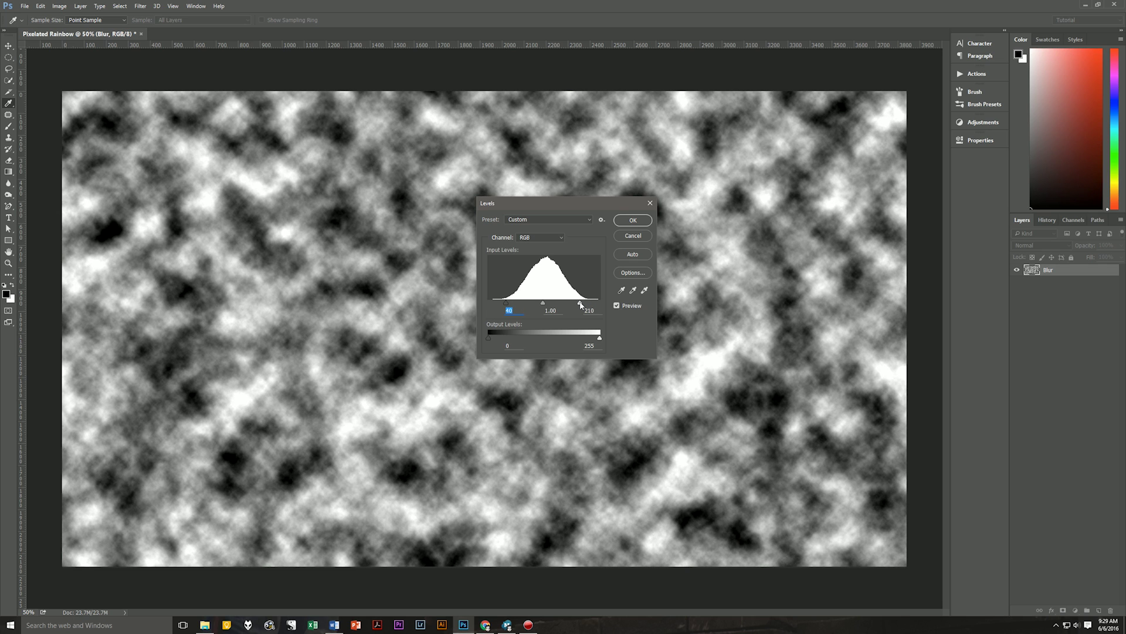
left_click(589, 310)
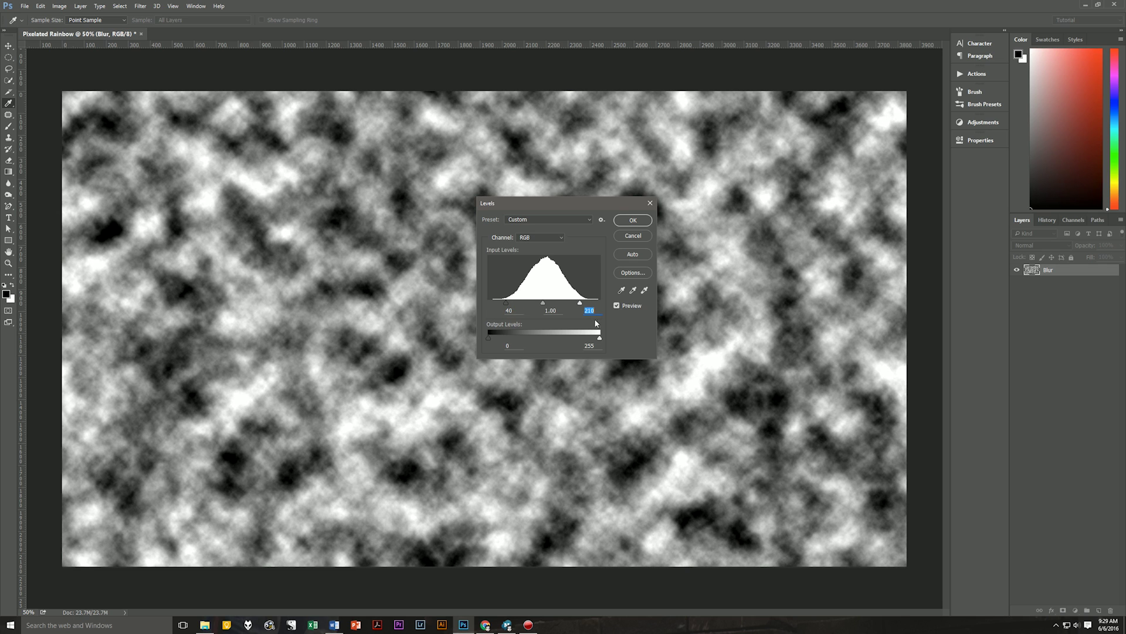
left_click(633, 220)
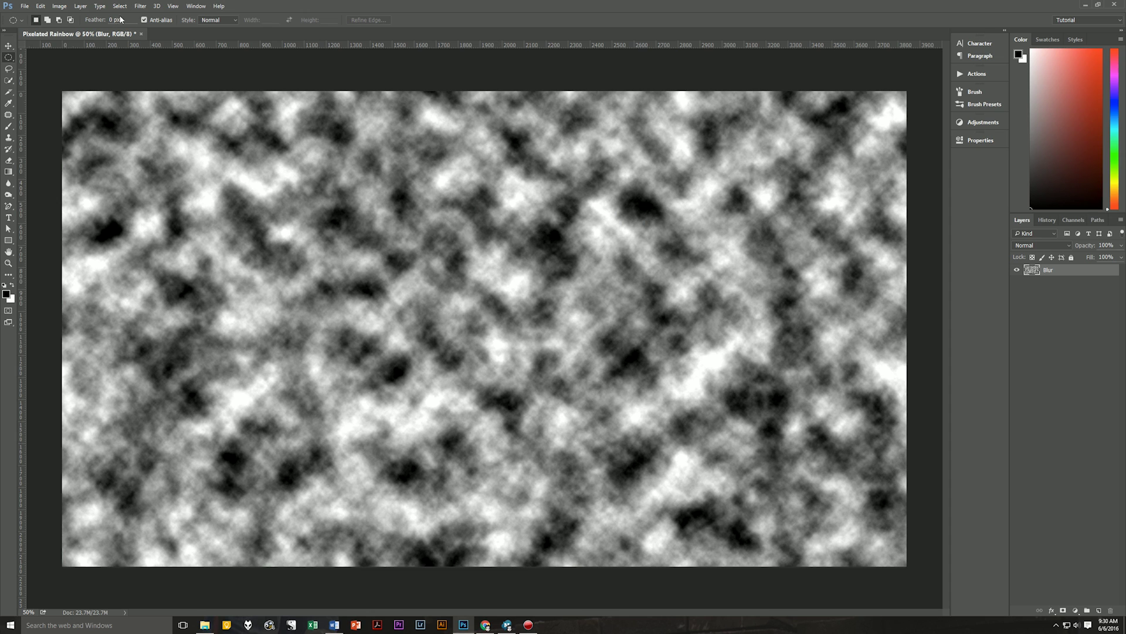
- Apply the Pixelate > Mosaic filter with a square 80-pixel cell size
left_click(140, 6)
left_click(180, 137)
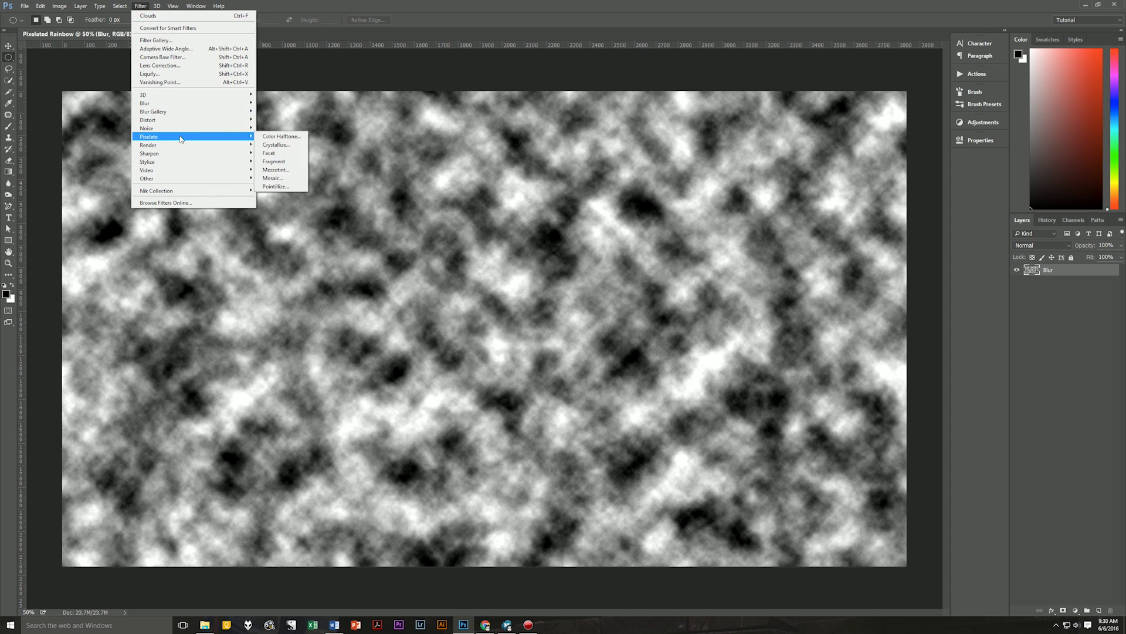
left_click(286, 178)
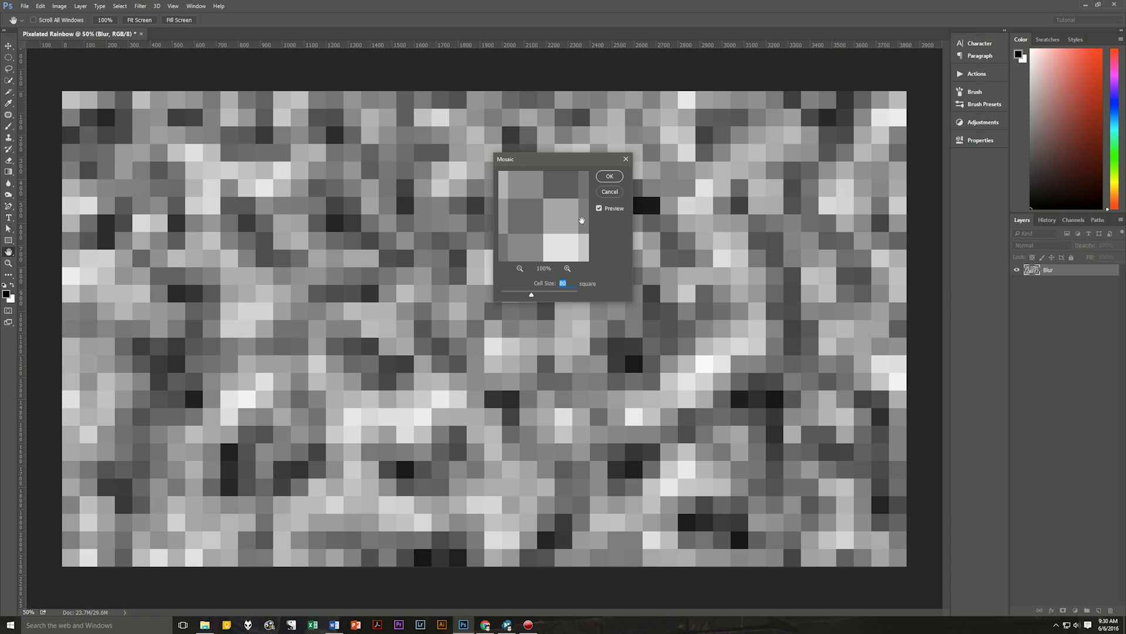
left_click(610, 176)
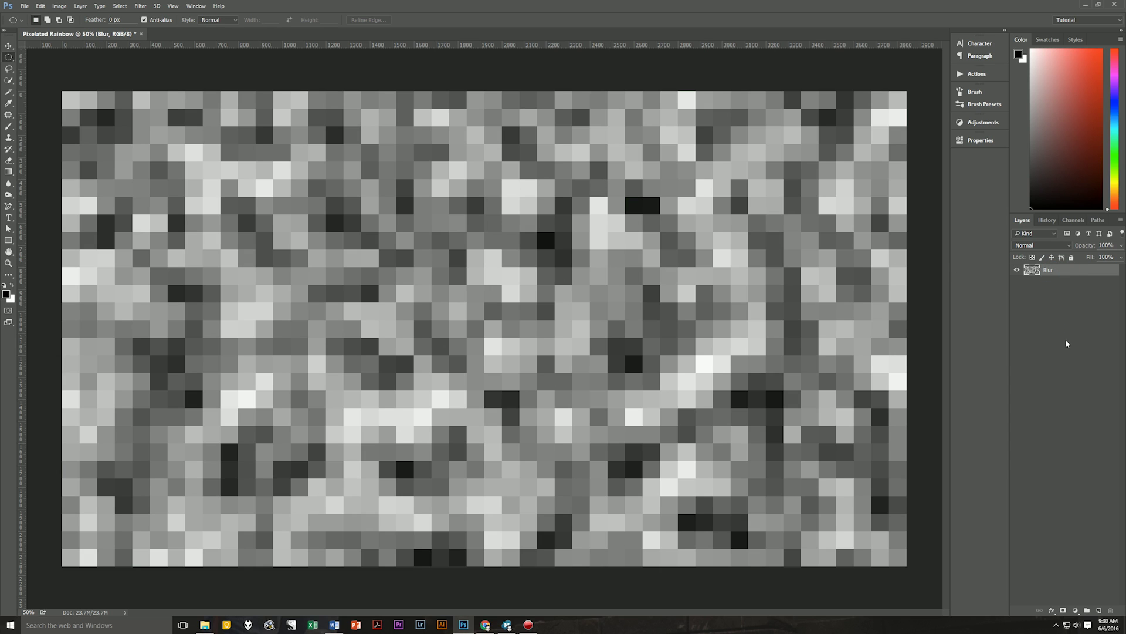
- Duplicate the Blur layer twice and rename the copies 'Soft Light' and 'Outlines'
key("ctrl+j")
key("ctrl+j")
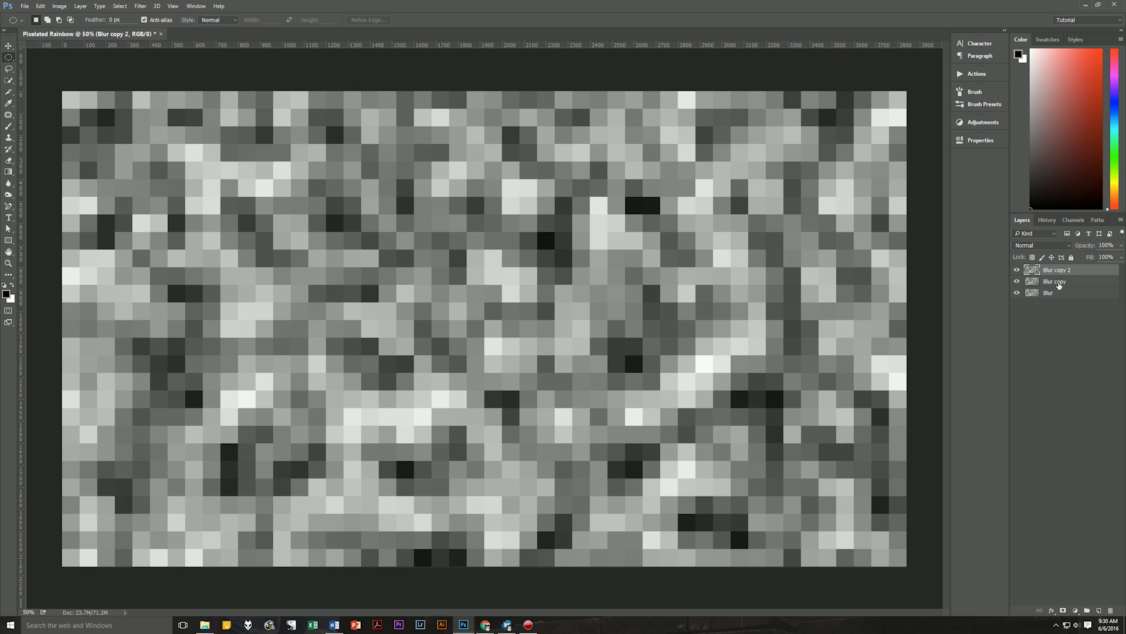
double_click(1056, 282)
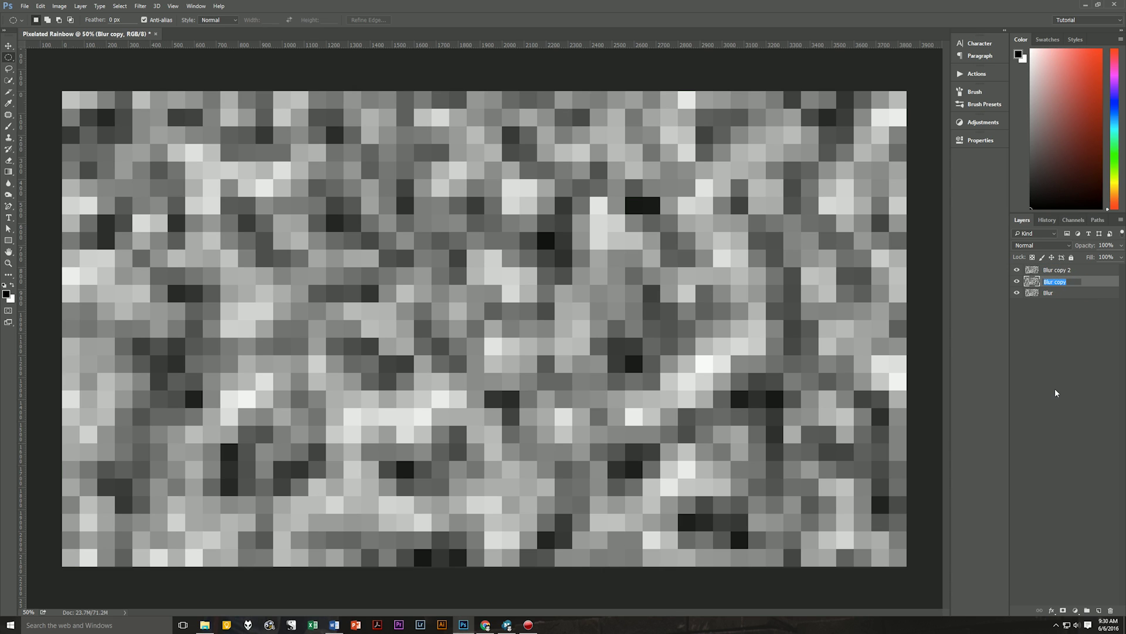
type("Soft Light")
key("Return")
double_click(1056, 269)
type("Outlines")
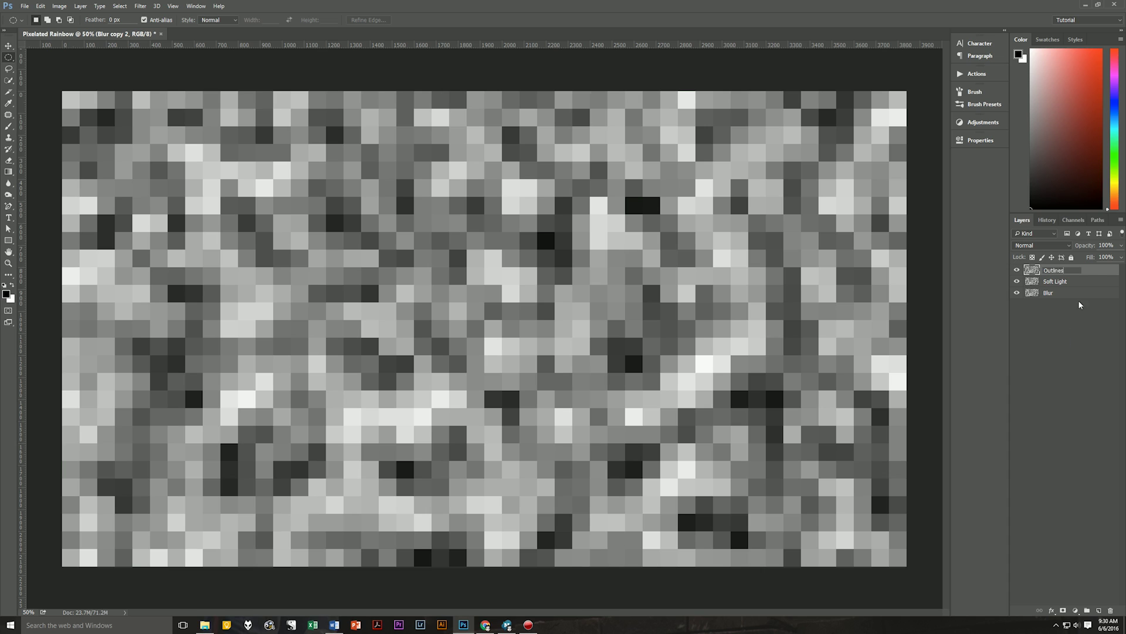
left_click(1085, 268)
- Hide the Outlines and Soft Light layers and make the Blur layer active
left_click(1081, 293)
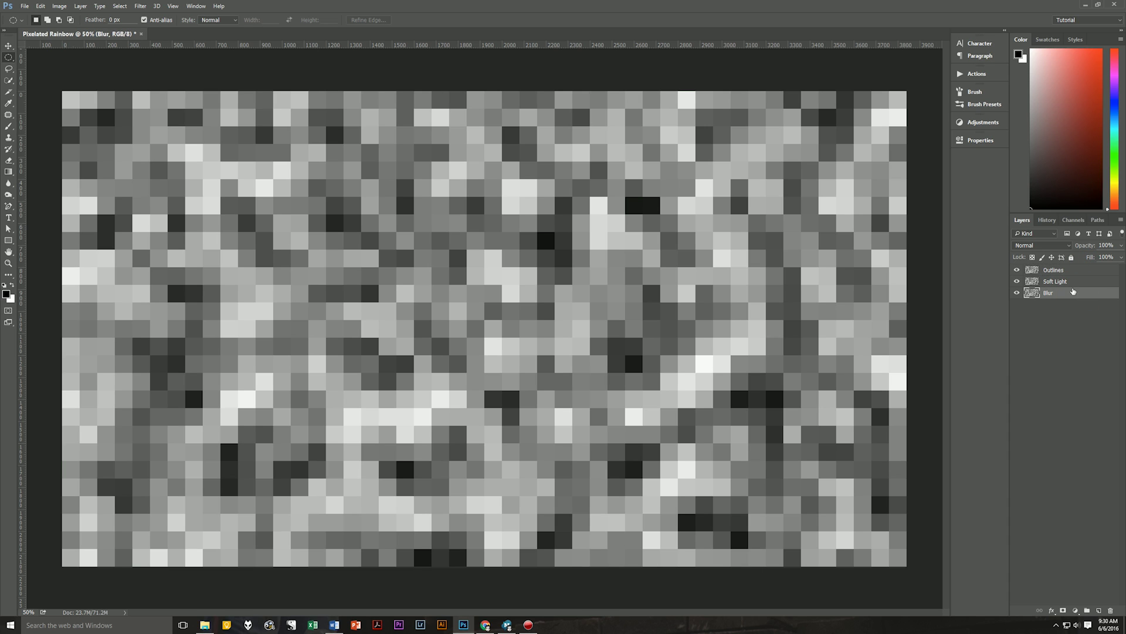
left_click(1076, 283)
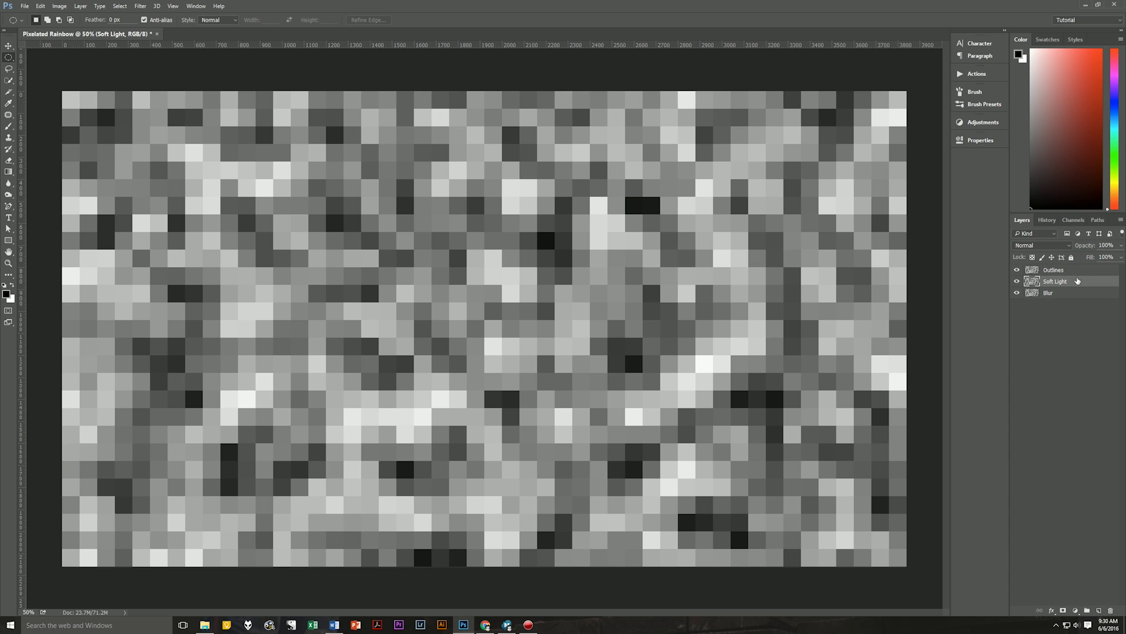
left_click(1079, 271)
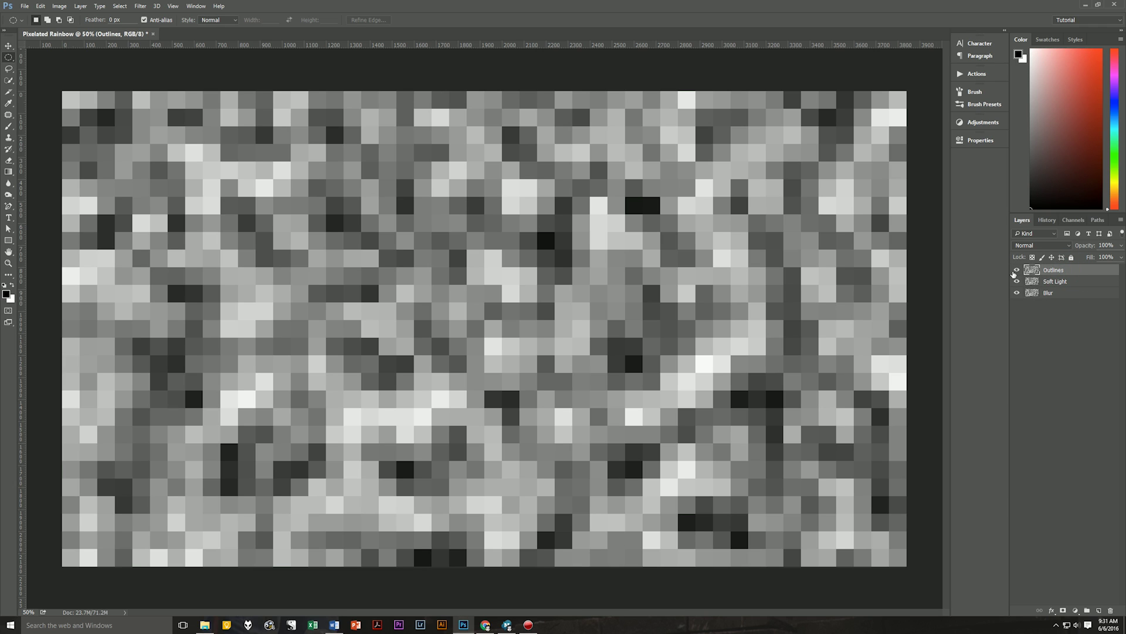
left_click(1016, 270)
left_click(1015, 282)
left_click(1075, 286)
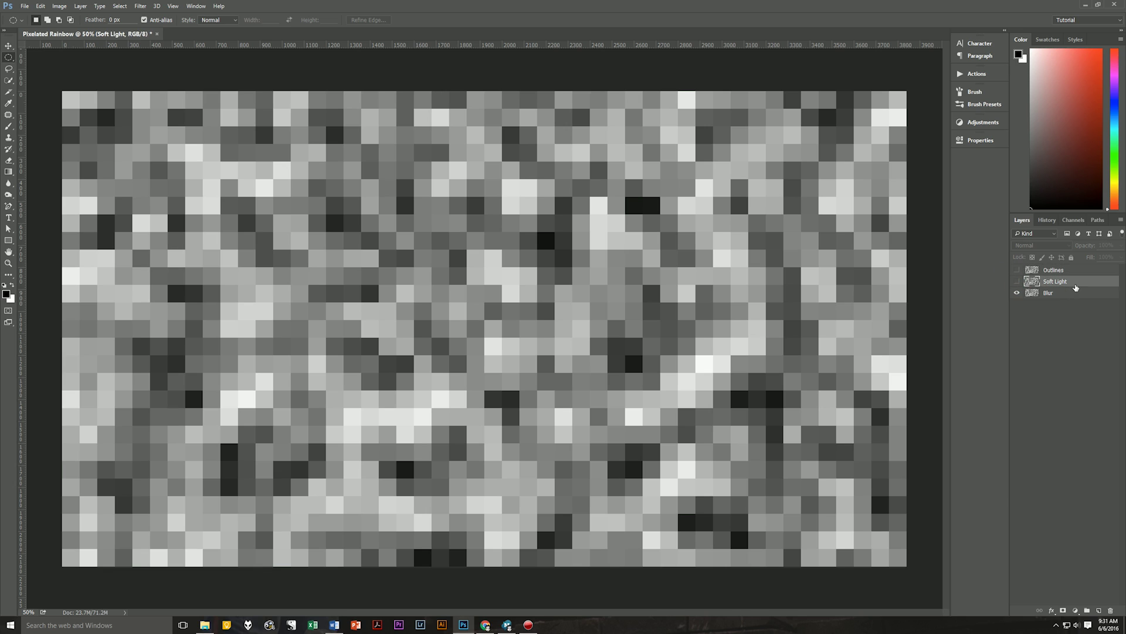
left_click(1046, 294)
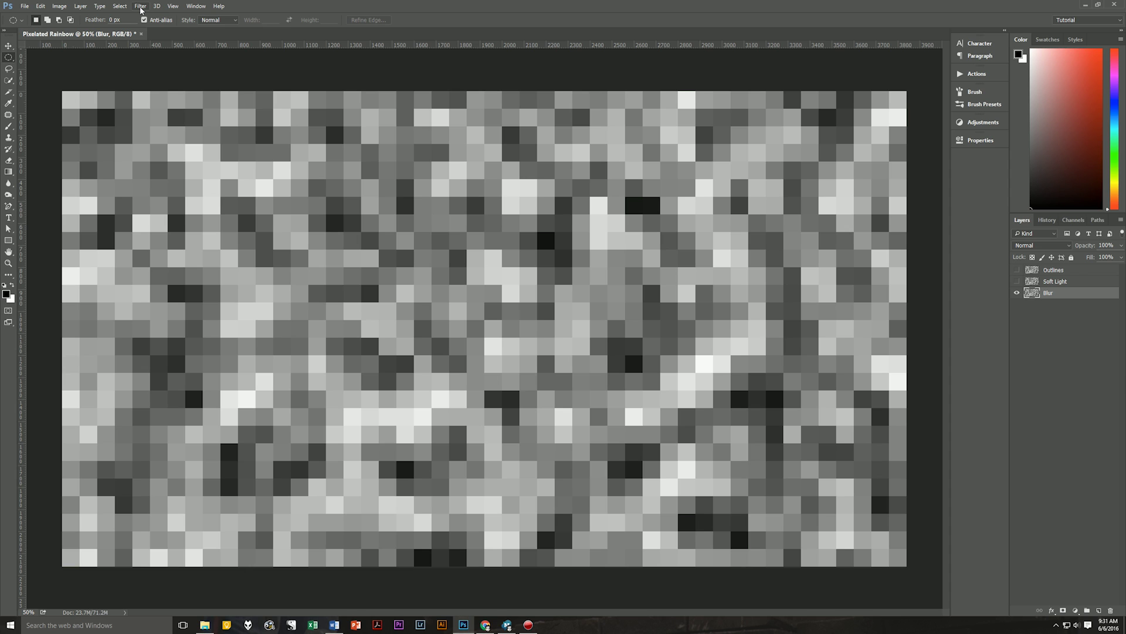
- Apply a Motion Blur with 90° angle and 1000-pixel distance to the Blur layer
left_click(141, 7)
left_click(151, 104)
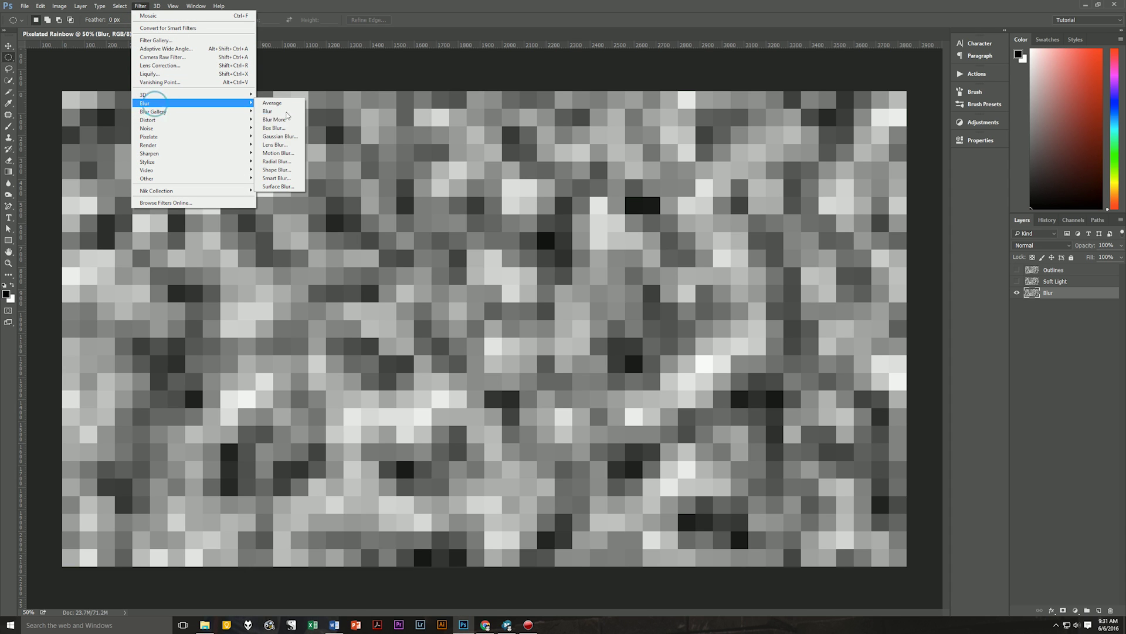
left_click(286, 154)
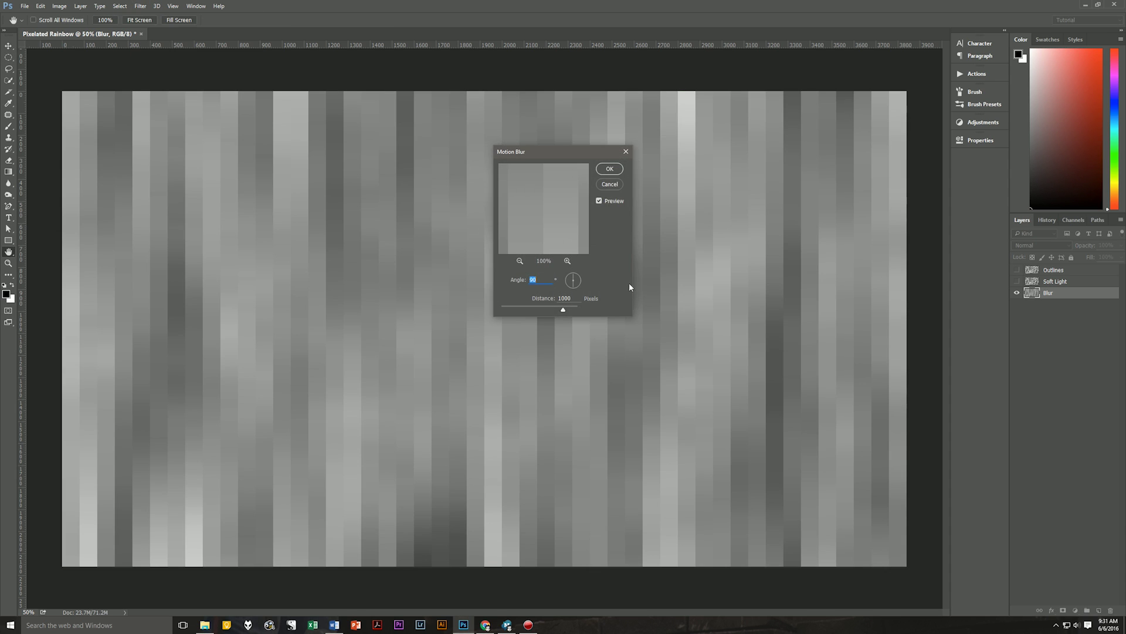
left_click(565, 298)
left_click_drag(568, 309, 580, 309)
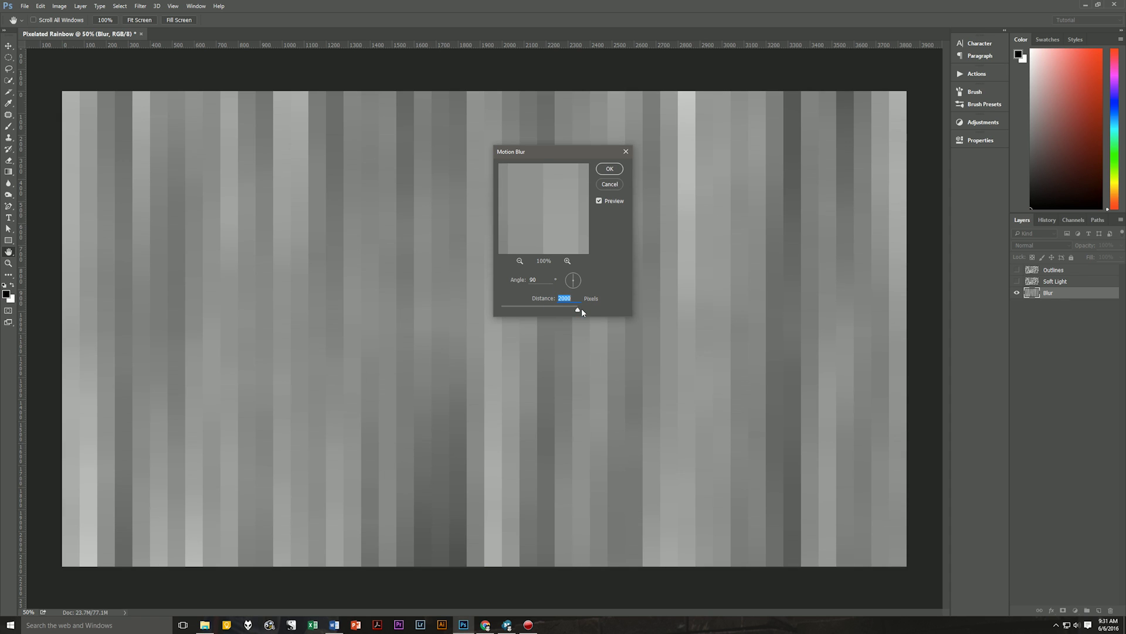
left_click(540, 306)
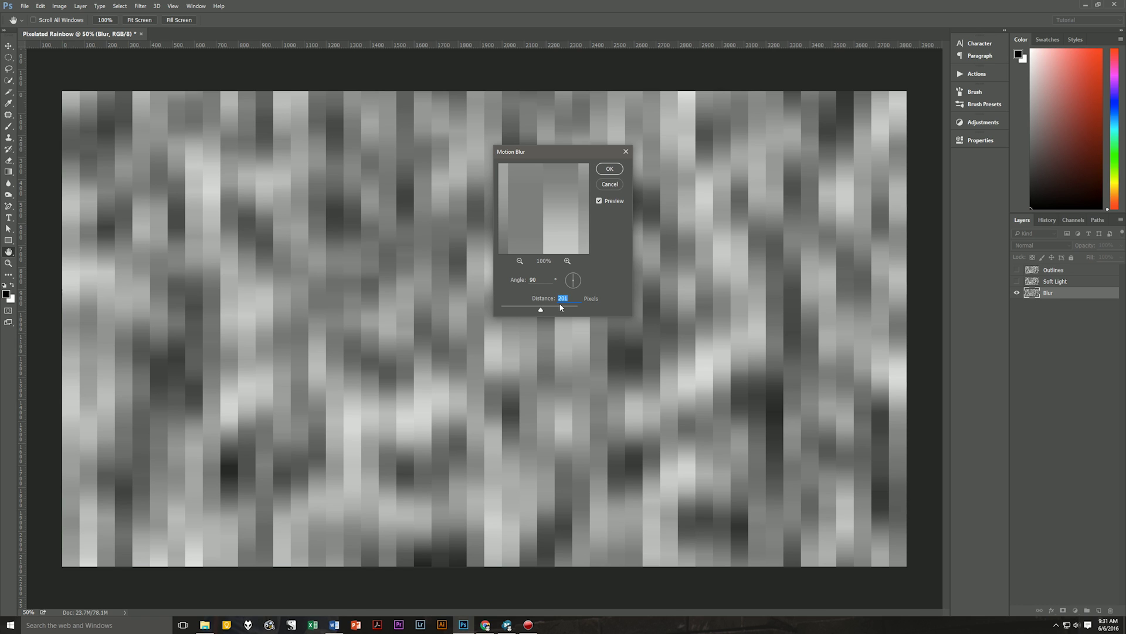
type("1000")
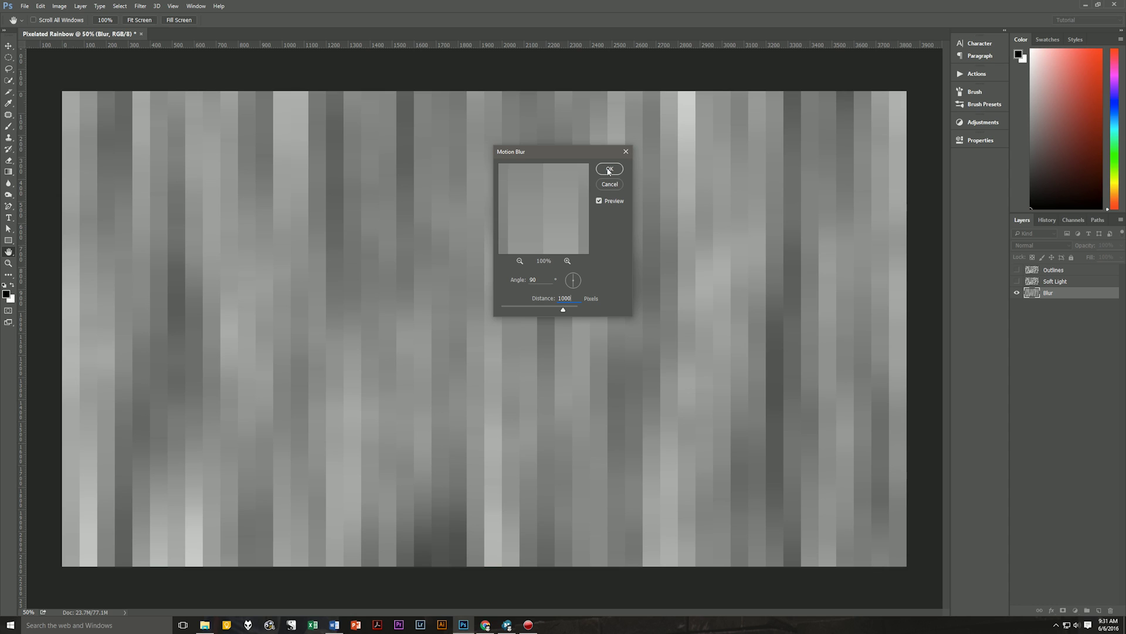
left_click(608, 170)
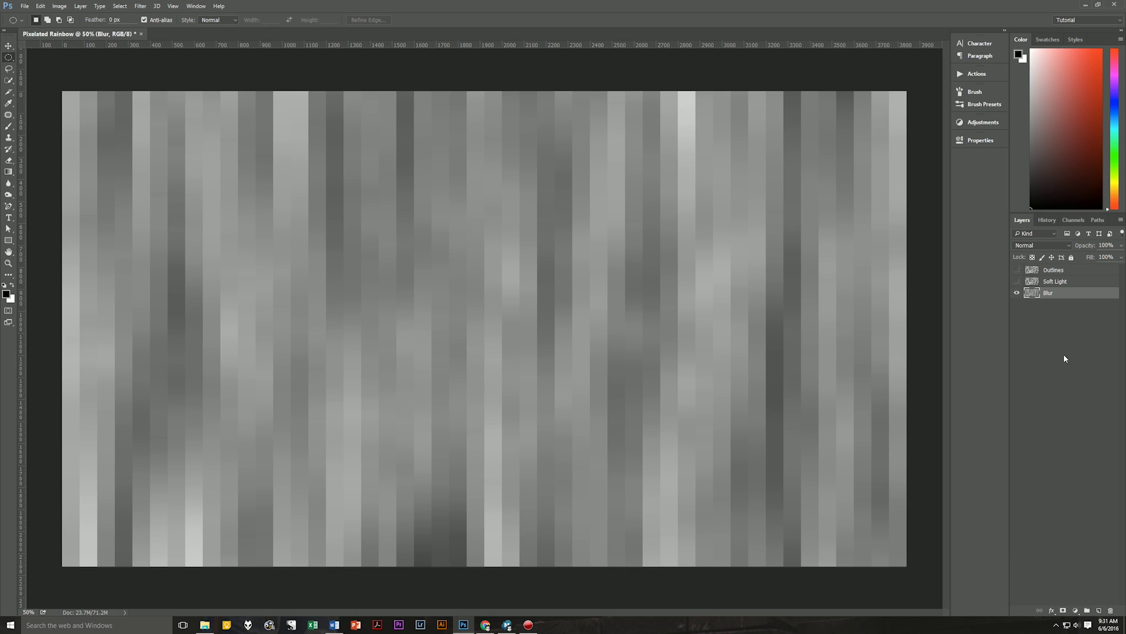
- Add a new empty layer above Blur and name it 'Spectrum'
key("ctrl+shift+alt+n")
double_click(1049, 293)
type("Spect")
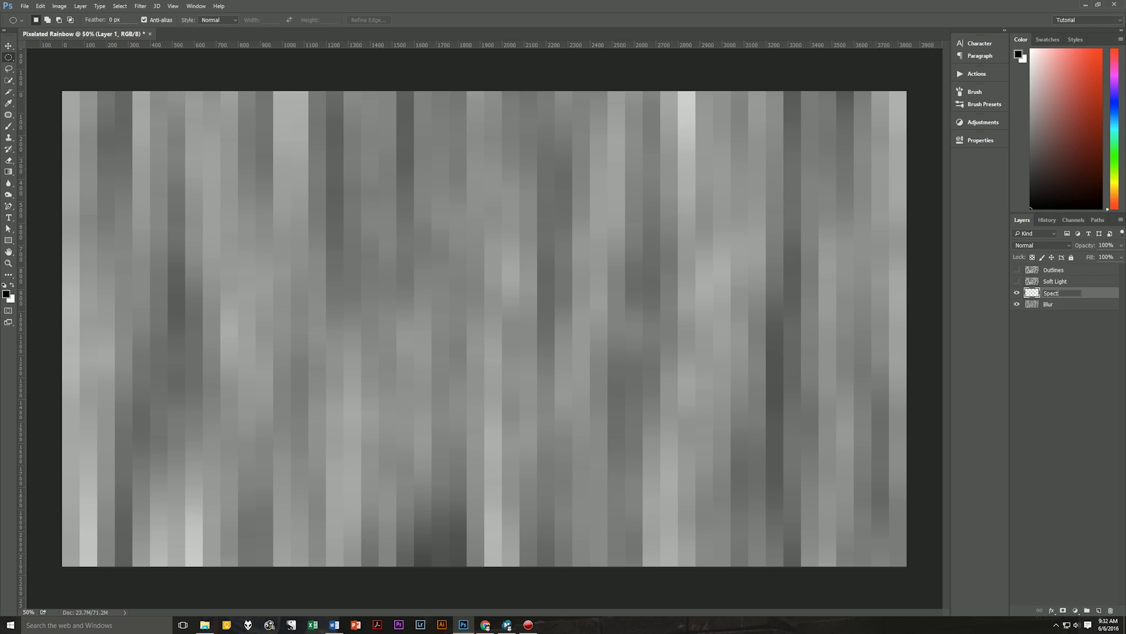
type("rum")
key("Return")
- Open the Gradient tool's Gradient Editor and check the dark teal first stop at 0%
key("g")
left_click(66, 21)
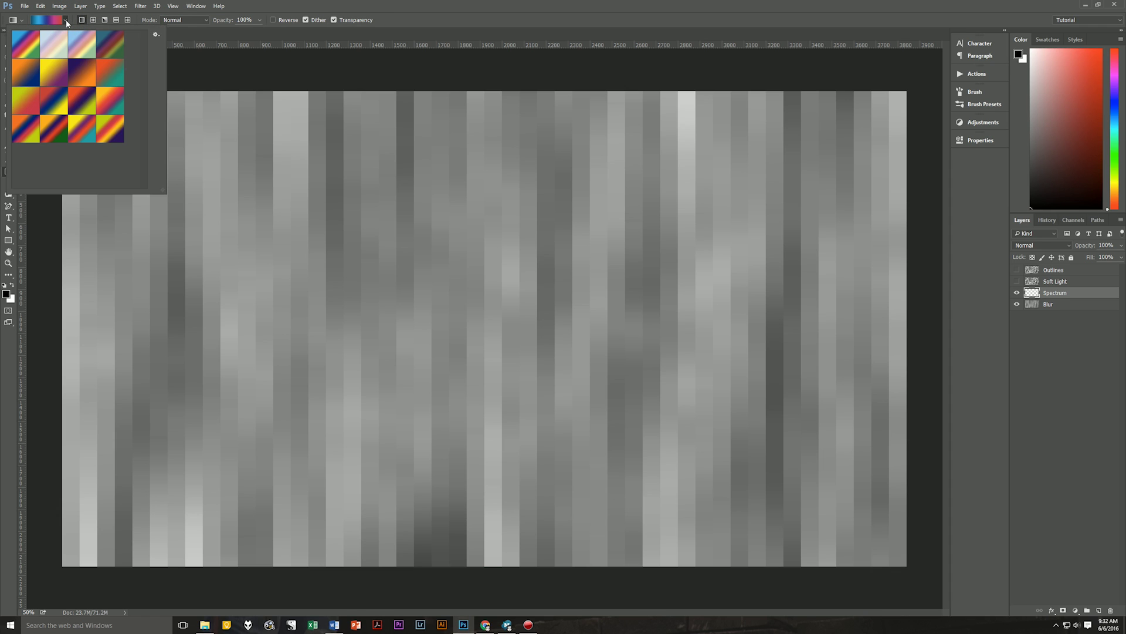
left_click(47, 20)
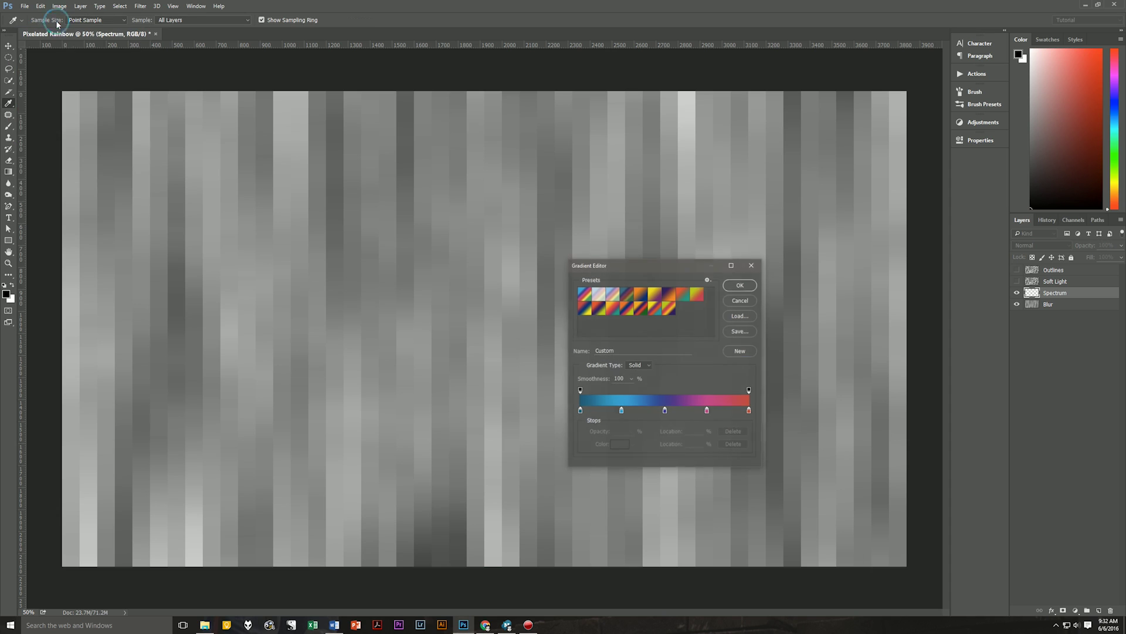
left_click(581, 410)
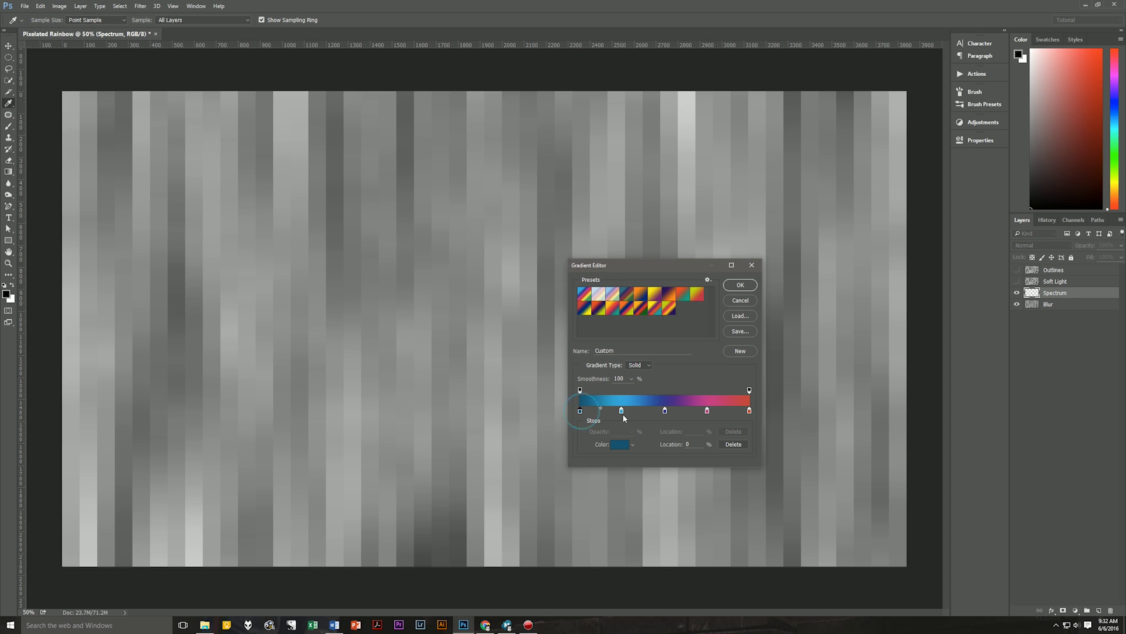
left_click(750, 410)
left_click(580, 410)
left_click(617, 444)
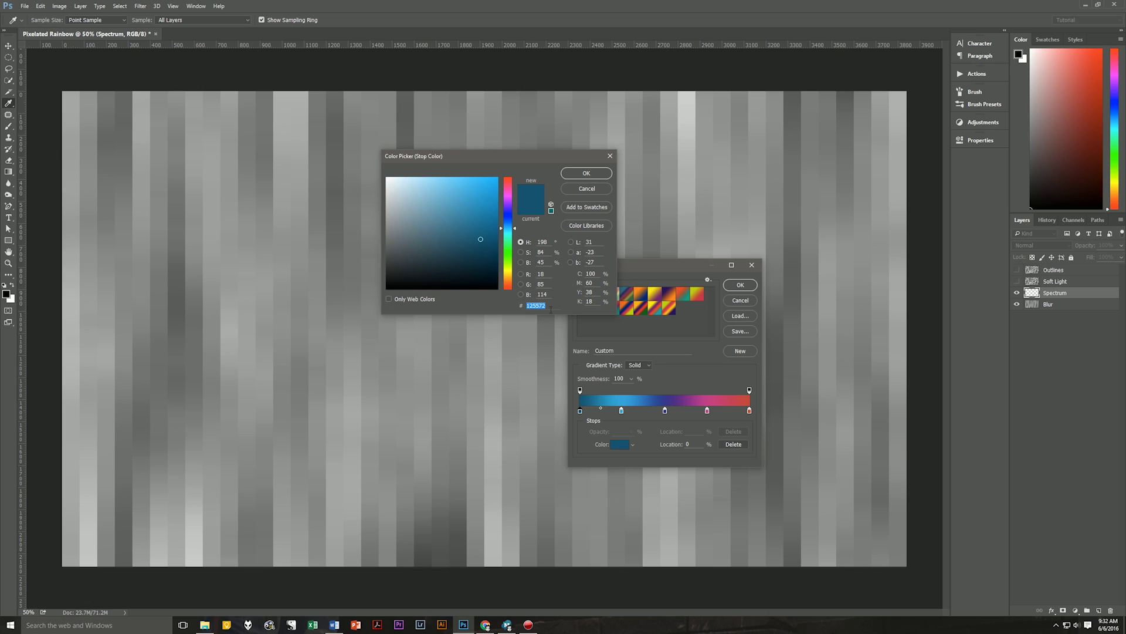
left_click(587, 189)
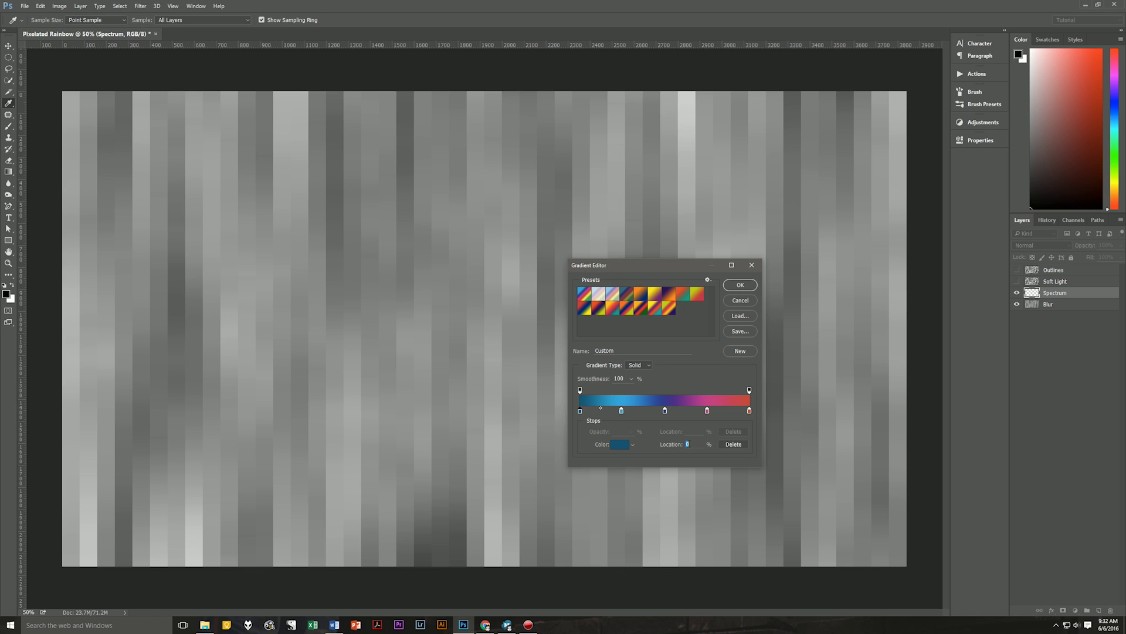
- Set the light blue stop at 25% and the dark blue stop at 50%
left_click(621, 411)
left_click(621, 445)
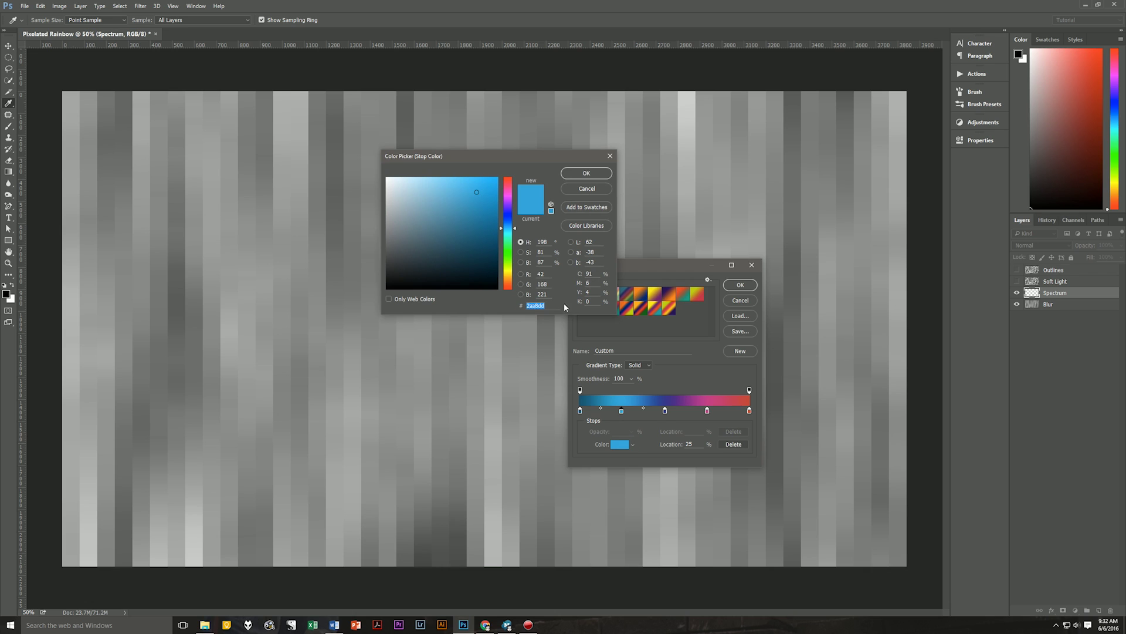
left_click(591, 172)
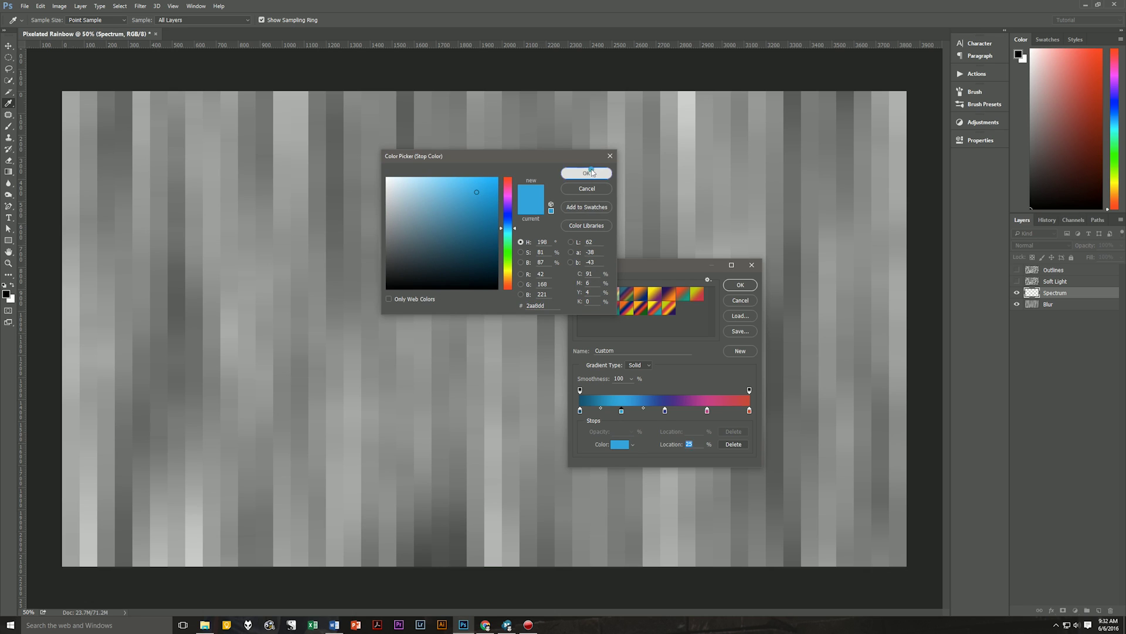
left_click(664, 411)
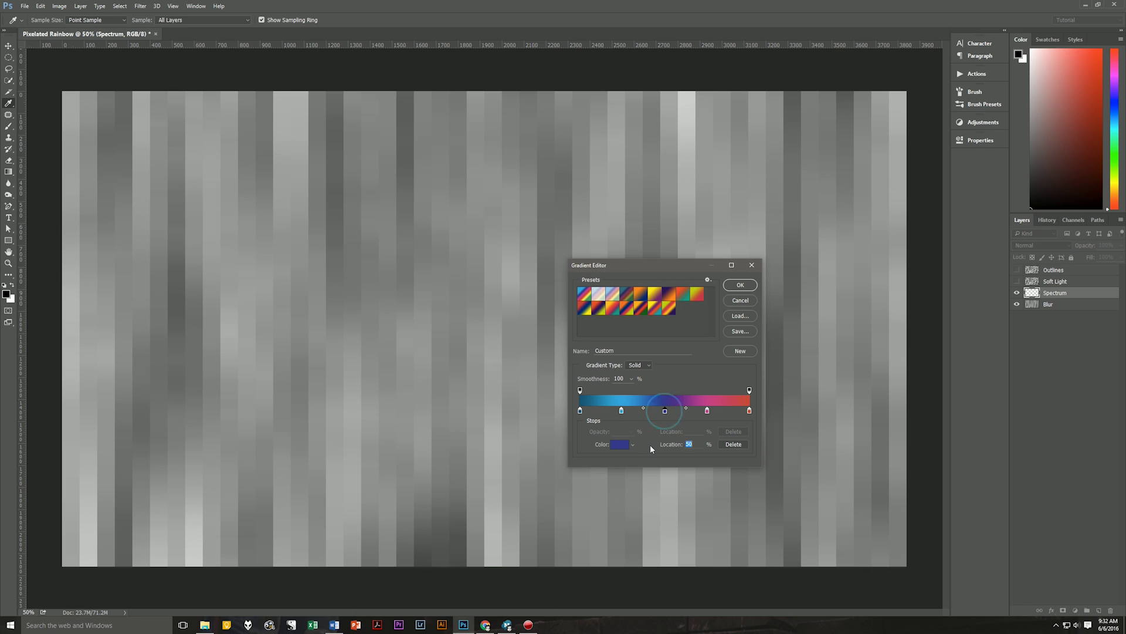
left_click(619, 445)
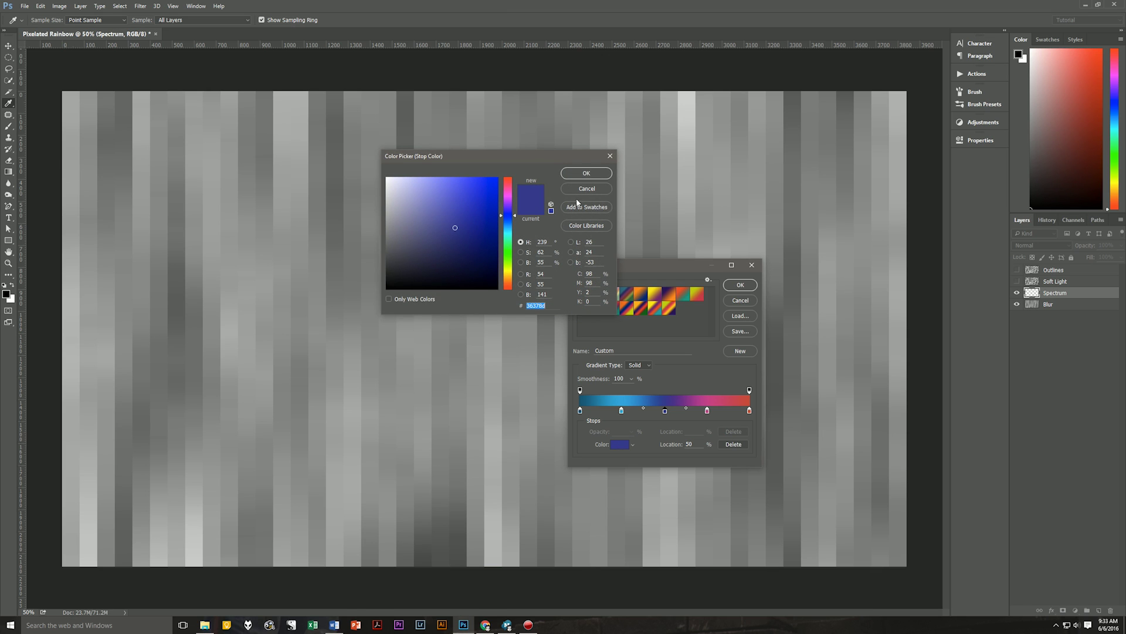
left_click(584, 172)
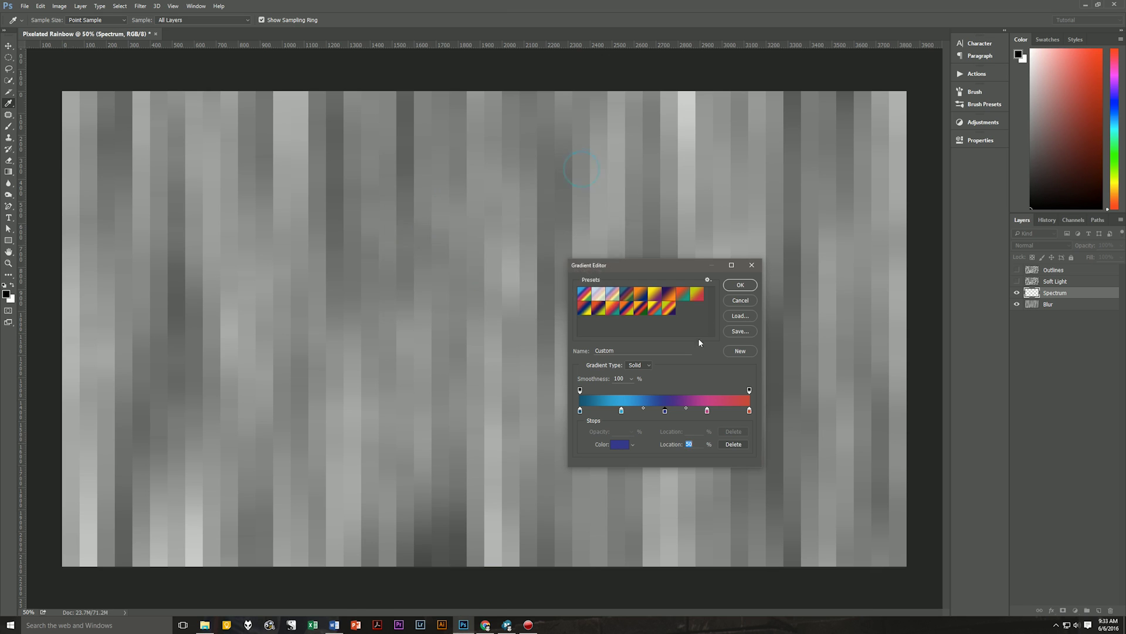
- Set the pink stop at 75% and the red stop (R202 G49 B50) at 100%, then accept the gradient
left_click(707, 411)
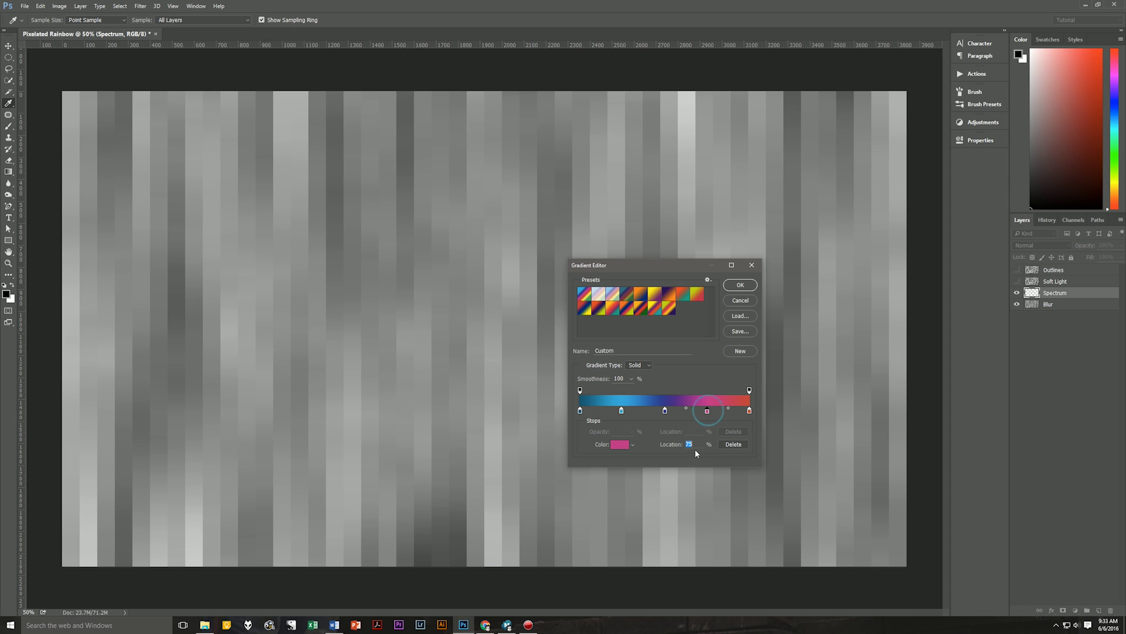
left_click(618, 444)
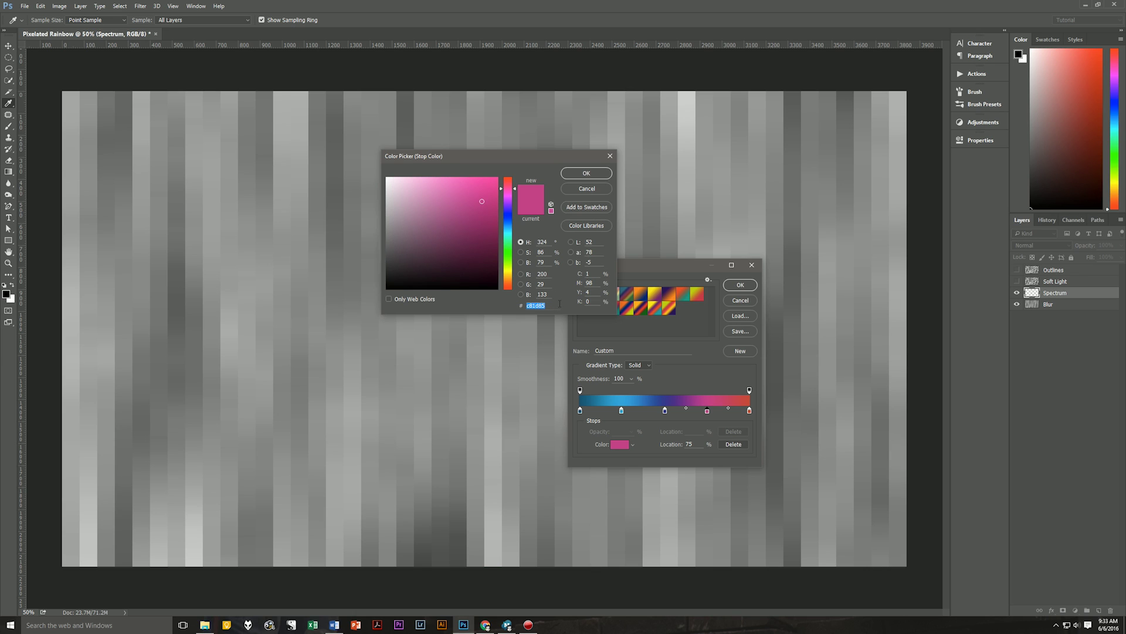
left_click(586, 173)
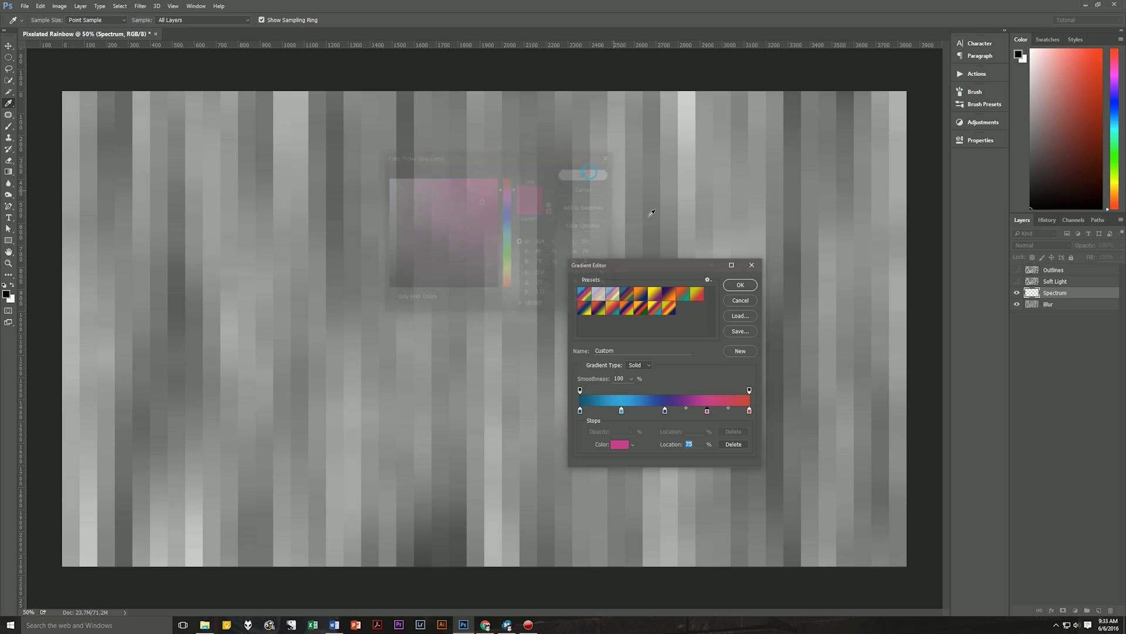
left_click(749, 411)
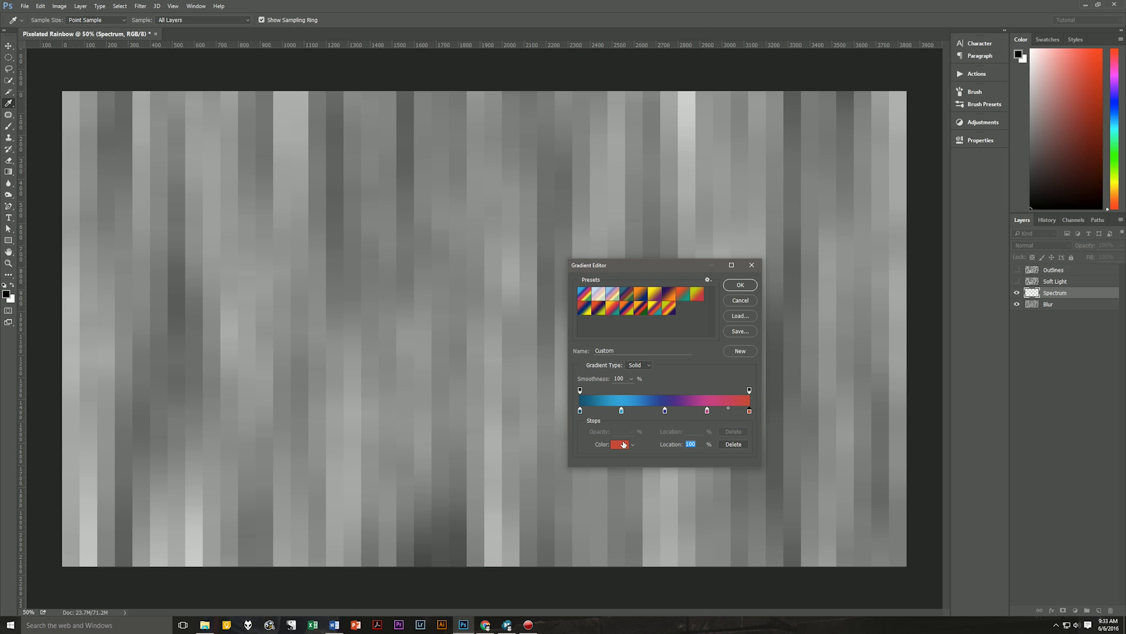
left_click(620, 444)
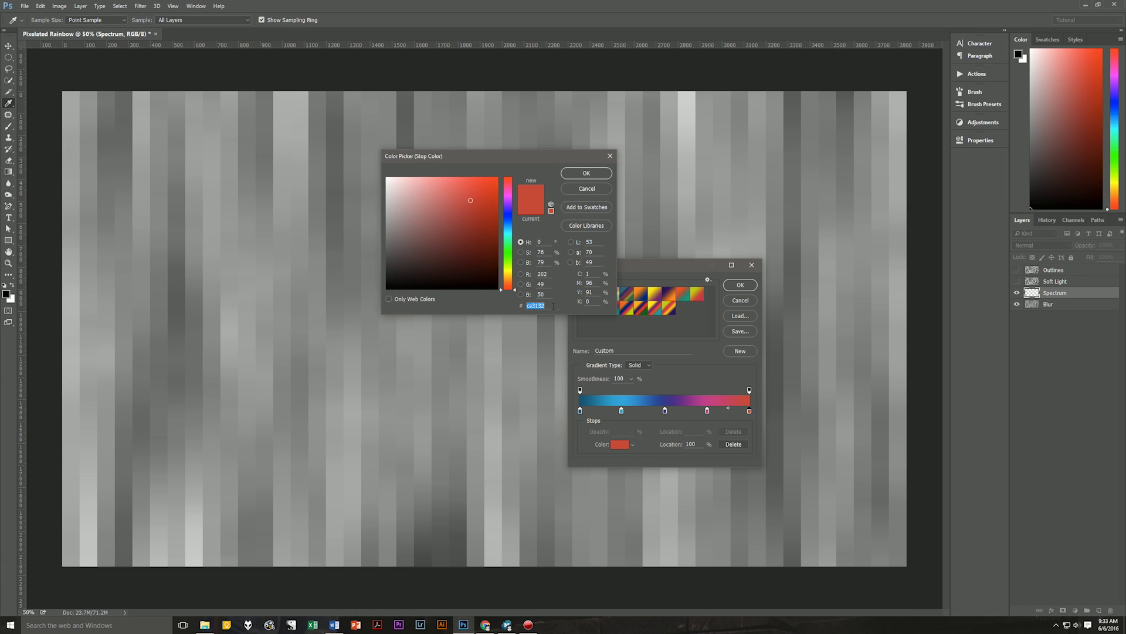
left_click(587, 173)
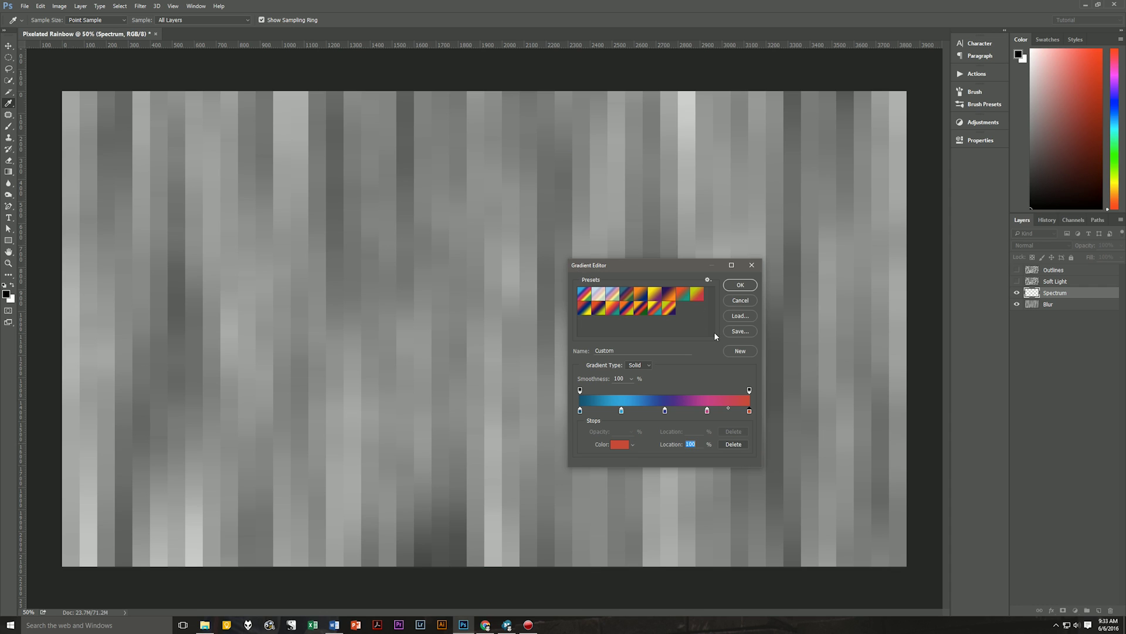
left_click(738, 285)
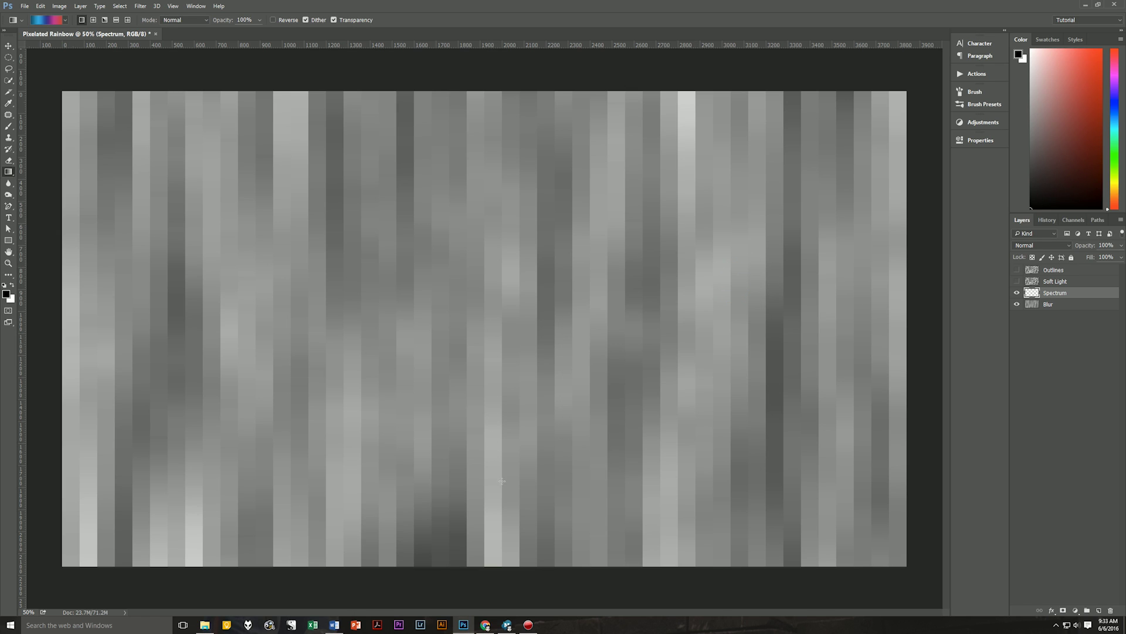
- Draw the gradient bottom to top on the Spectrum layer and set its blend mode to Overlay
left_click_drag(504, 506, 509, 124)
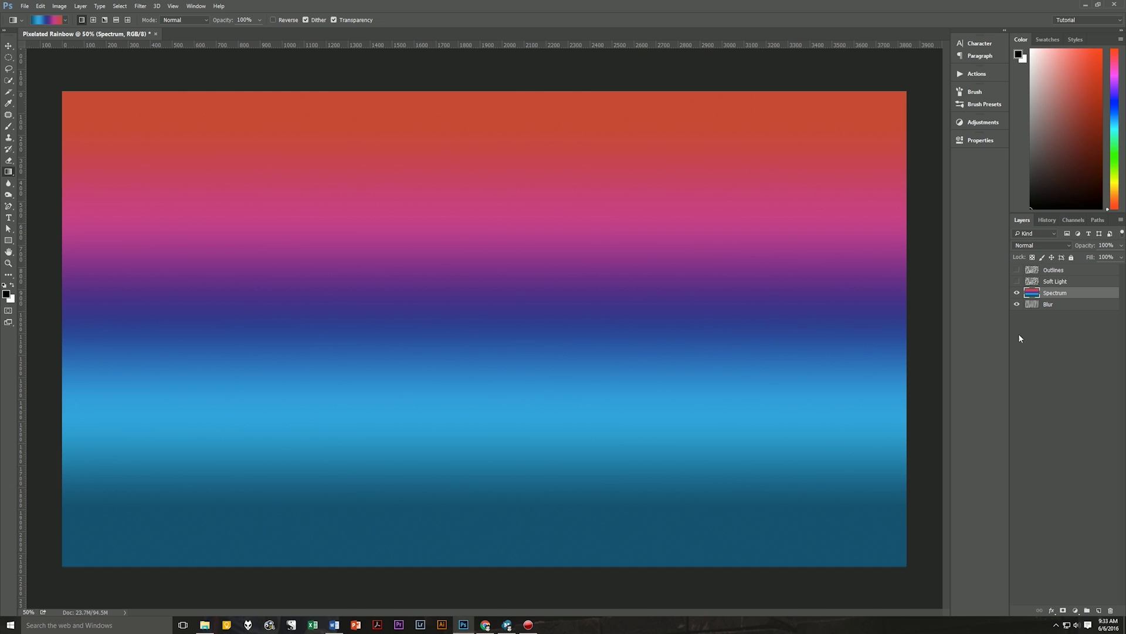
left_click(1052, 247)
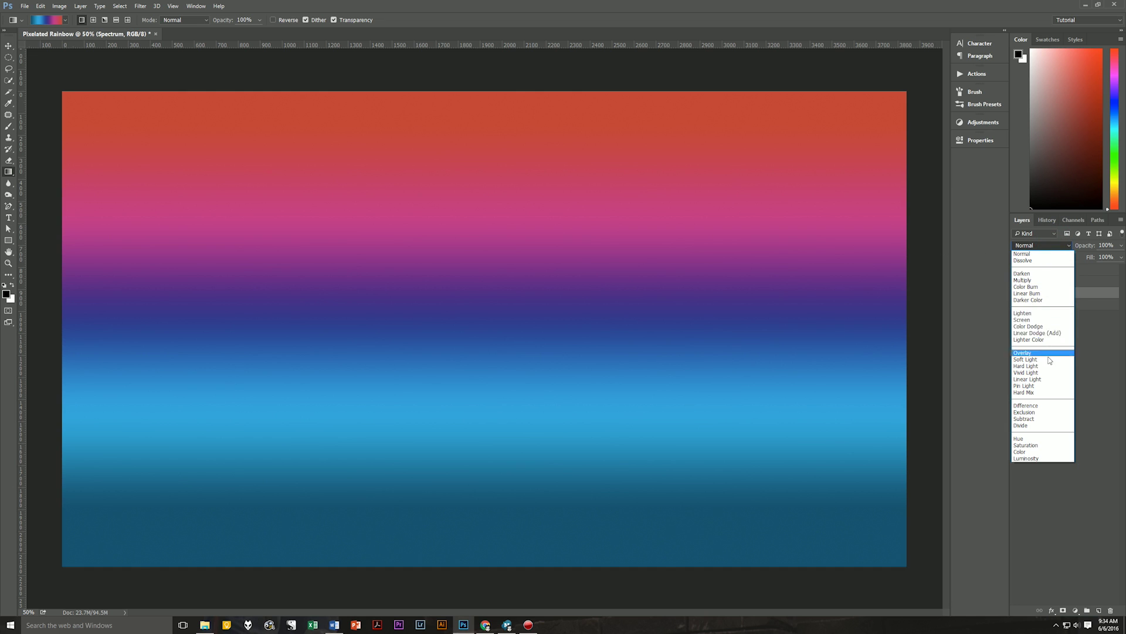
left_click(1044, 353)
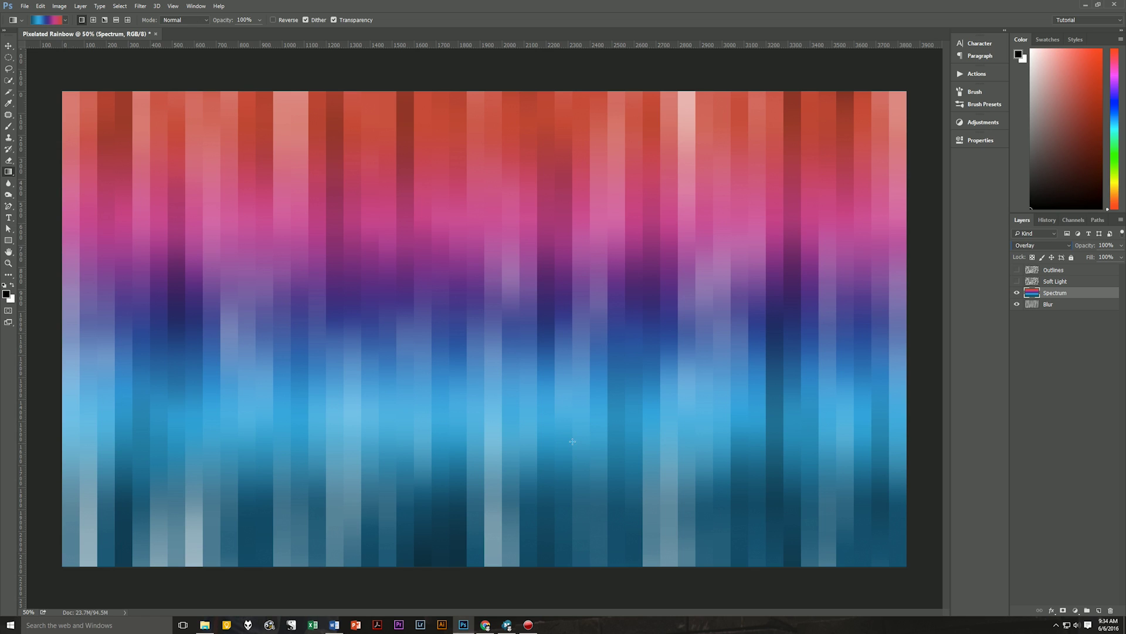
- Duplicate the Spectrum and Blur layers, merge the copies, and name the result Mosaic
left_click(1071, 310)
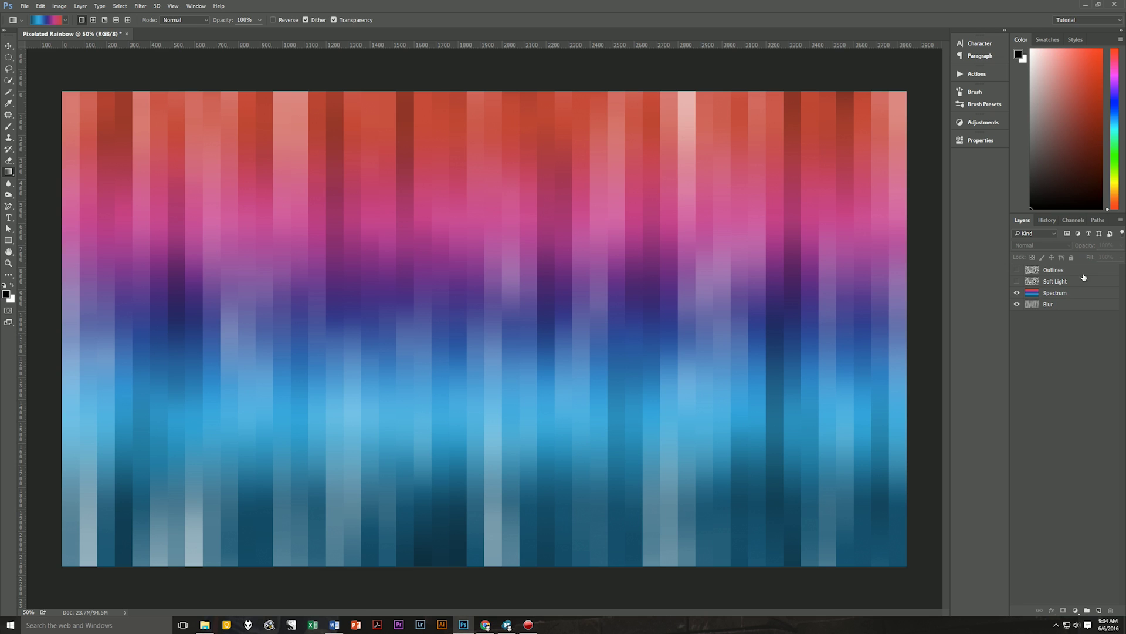
left_click(1080, 292)
left_click(1071, 304, "shift")
key("ctrl+j")
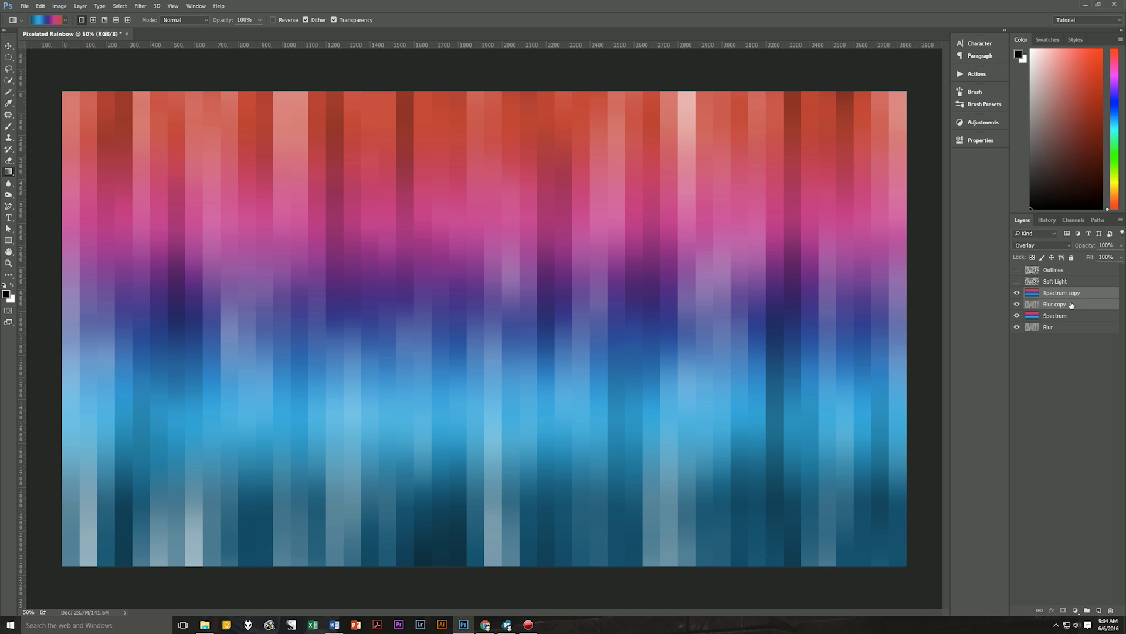
key("ctrl+e")
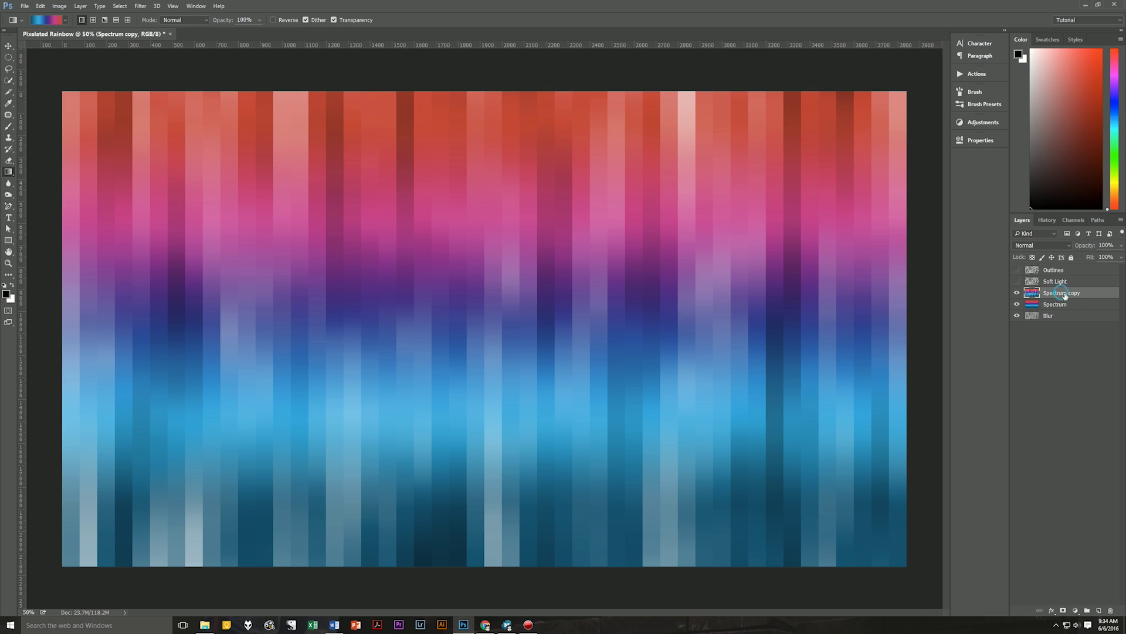
double_click(1062, 292)
type("Mosaic")
key("Return")
- Apply the Pixelate > Mosaic filter with an 80-pixel cell size
left_click(141, 6)
mouse_move(168, 138)
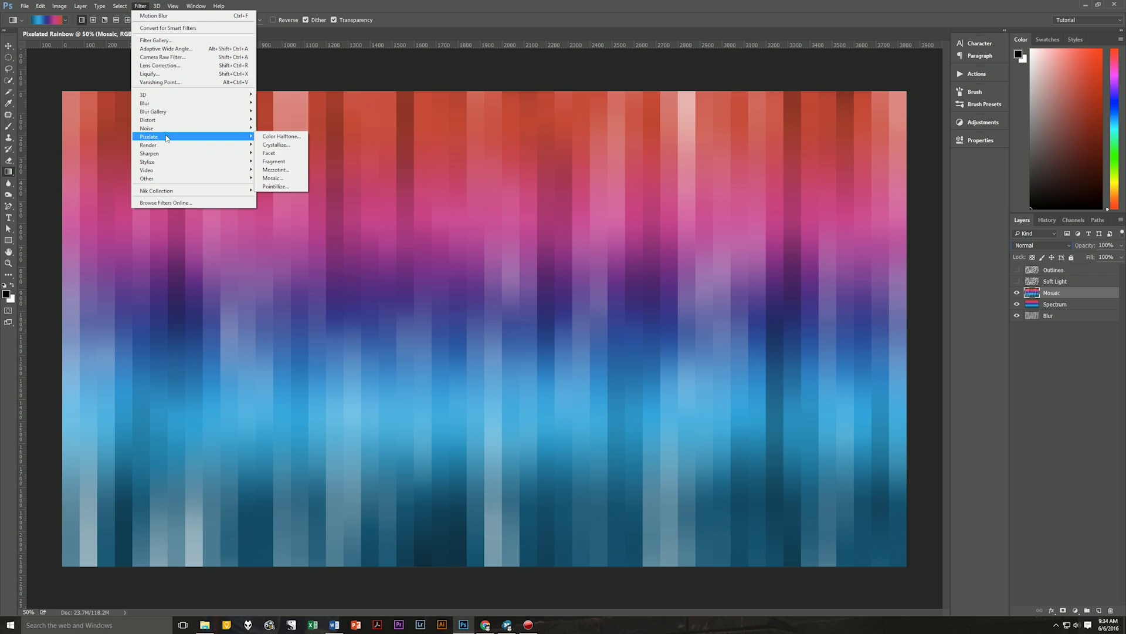
left_click(280, 178)
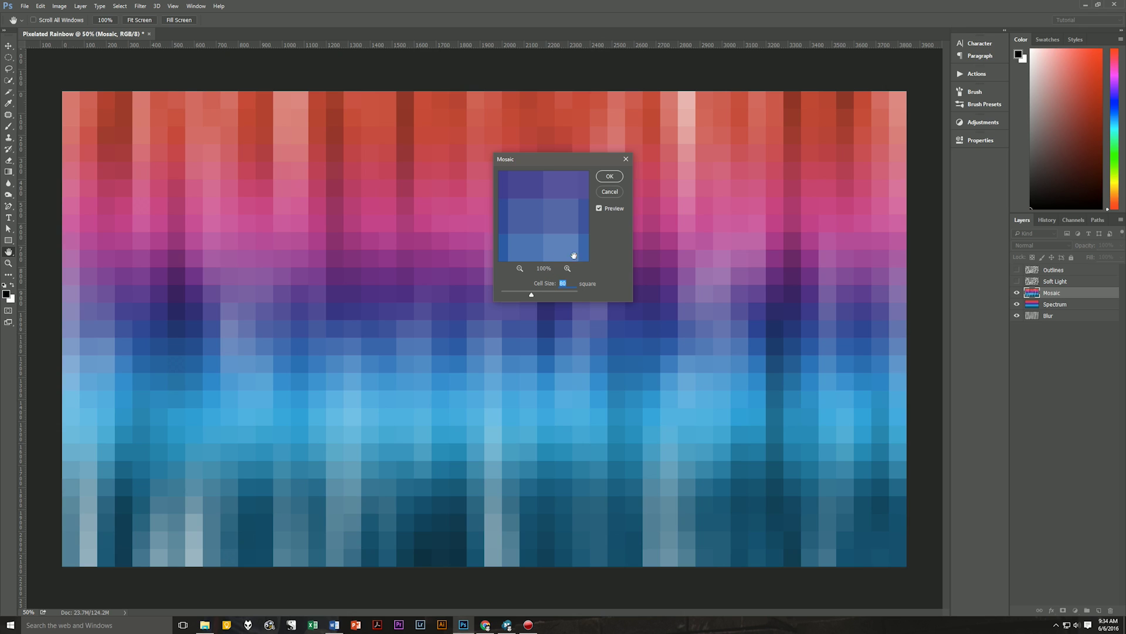
left_click(608, 176)
key("g")
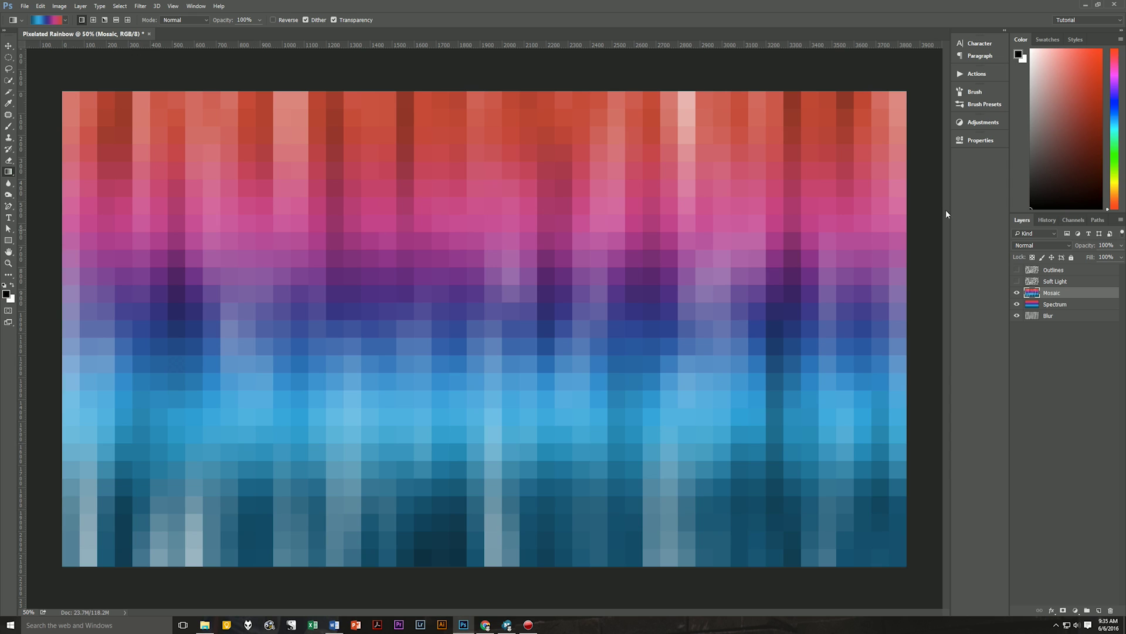
- Blend Mosaic in Darken mode, then show the Soft Light layer and set it to Soft Light
left_click(1063, 243)
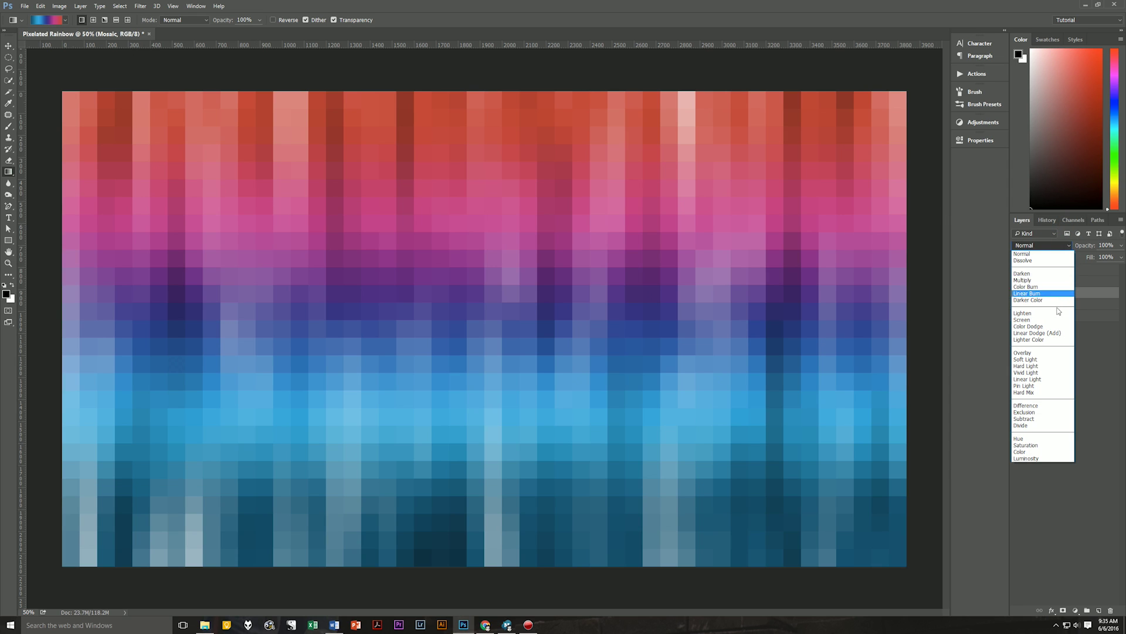
left_click(1048, 274)
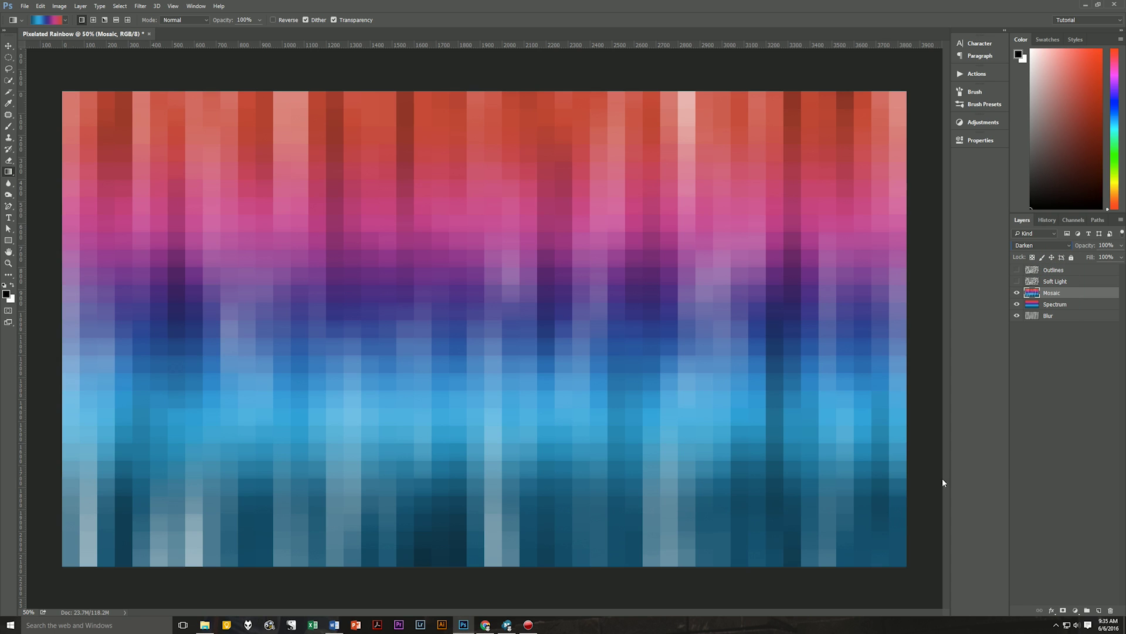
left_click(1082, 282)
left_click(1017, 281)
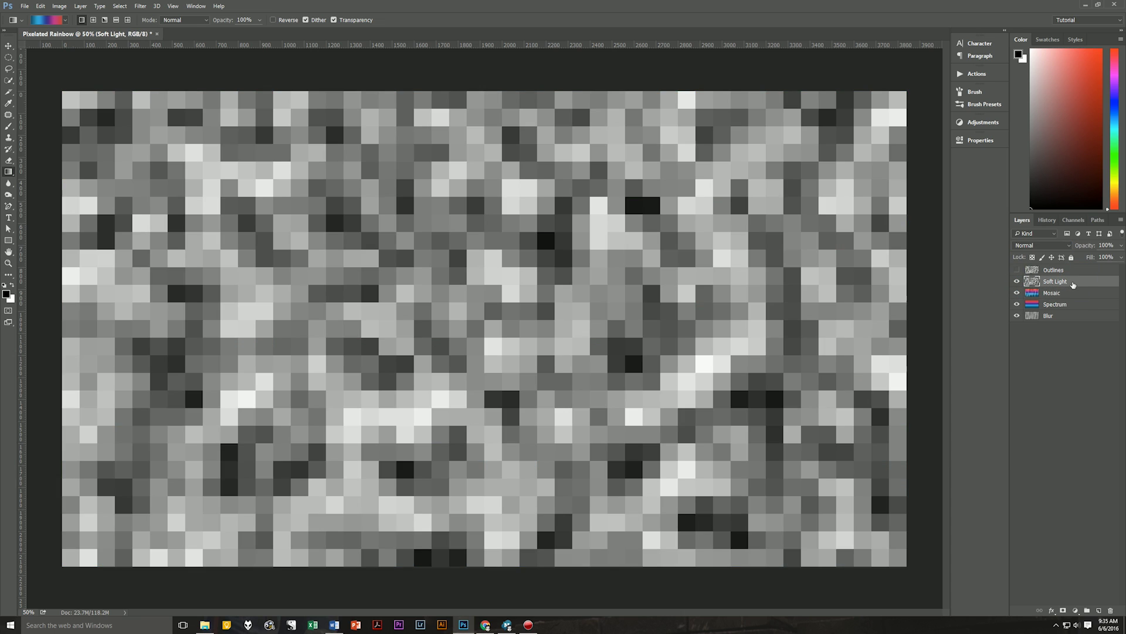
left_click(1048, 246)
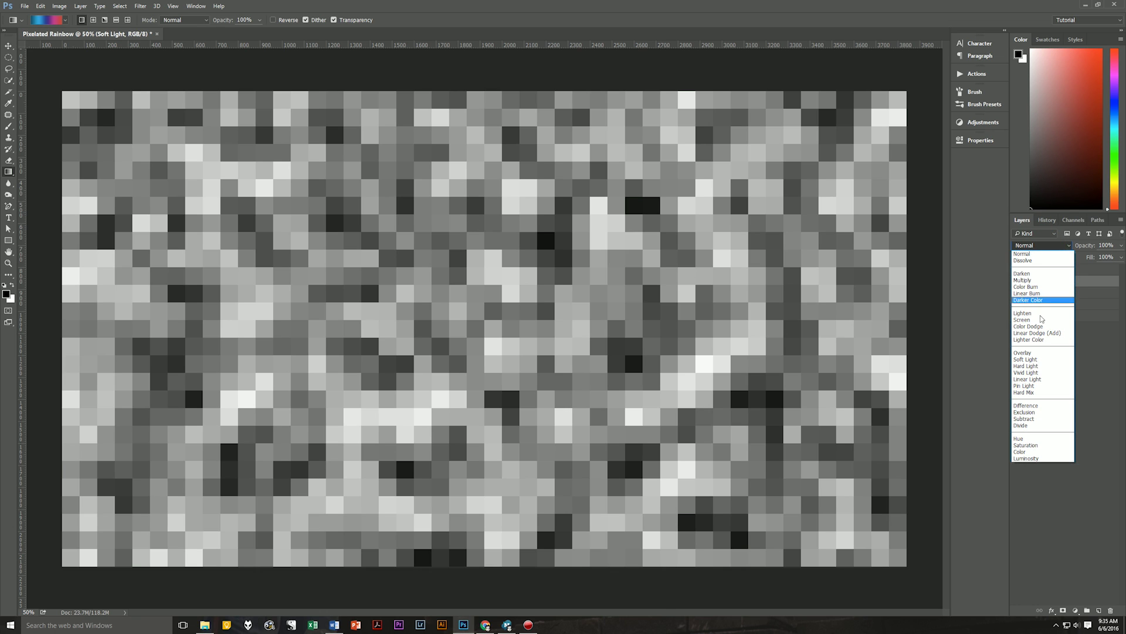
left_click(1038, 360)
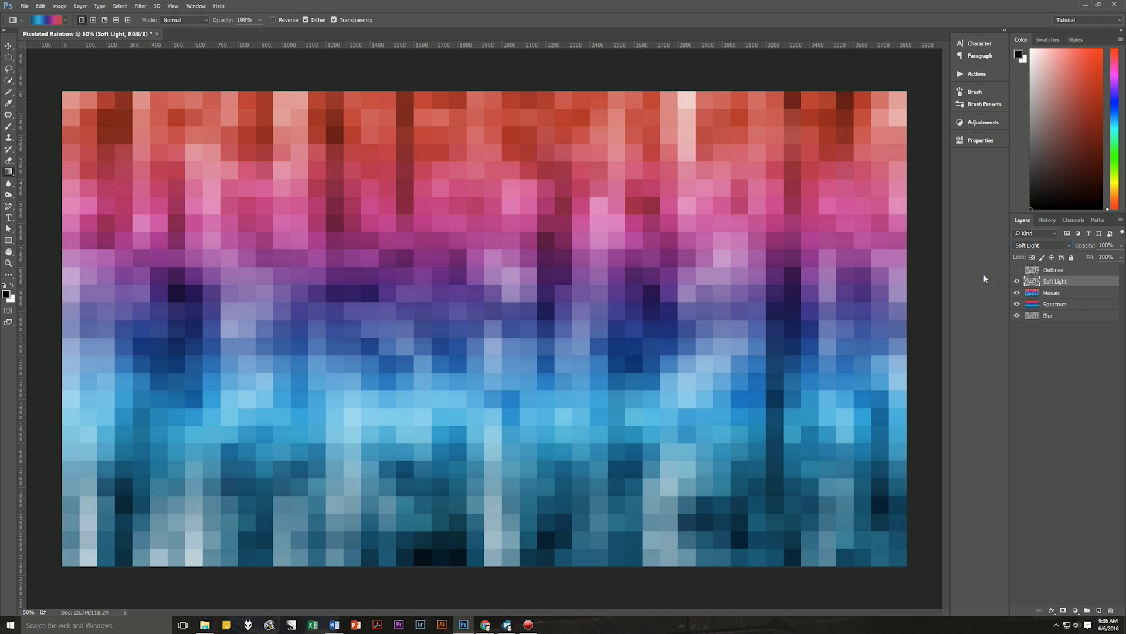
- Show the Outlines layer, apply Stylize > Find Edges, and set its blend mode to Multiply
left_click(1056, 269)
left_click(1016, 269)
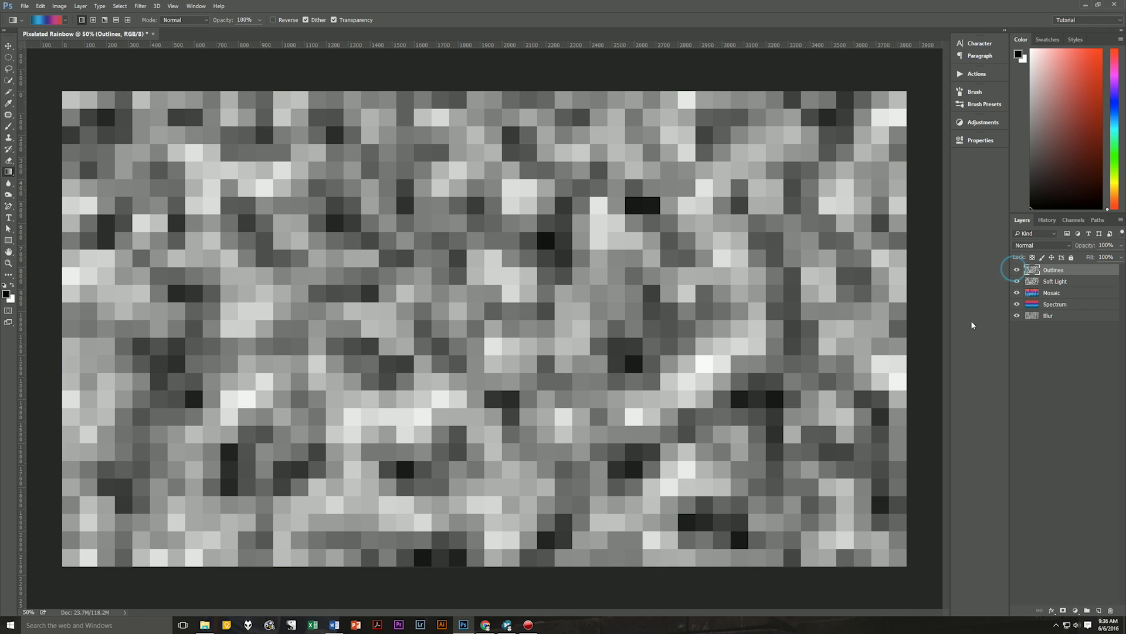
left_click(141, 6)
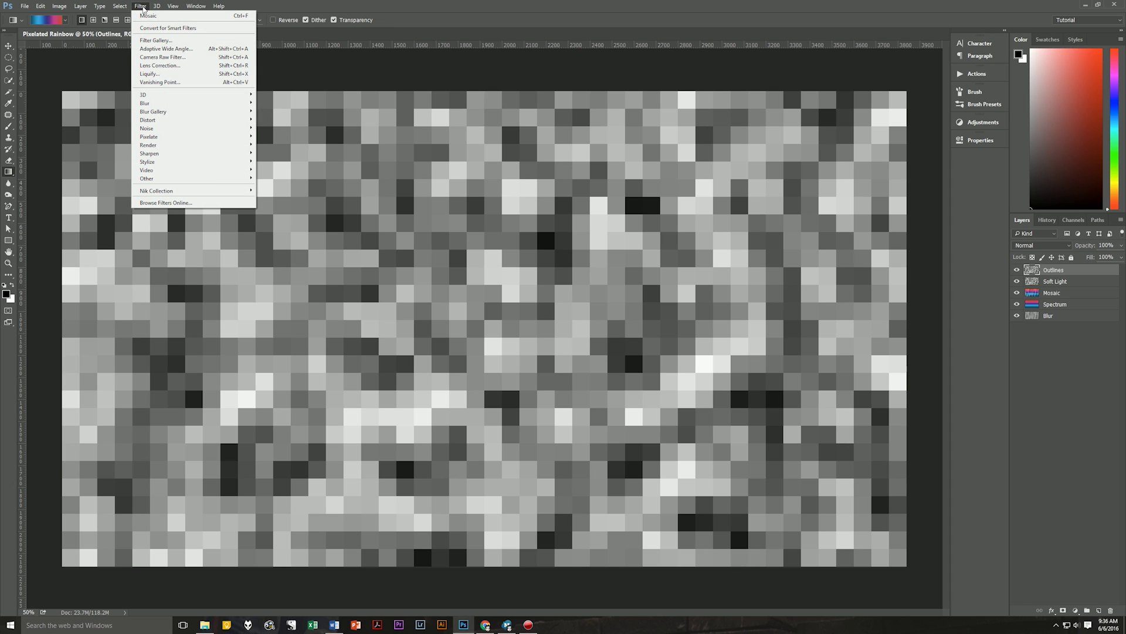
mouse_move(171, 154)
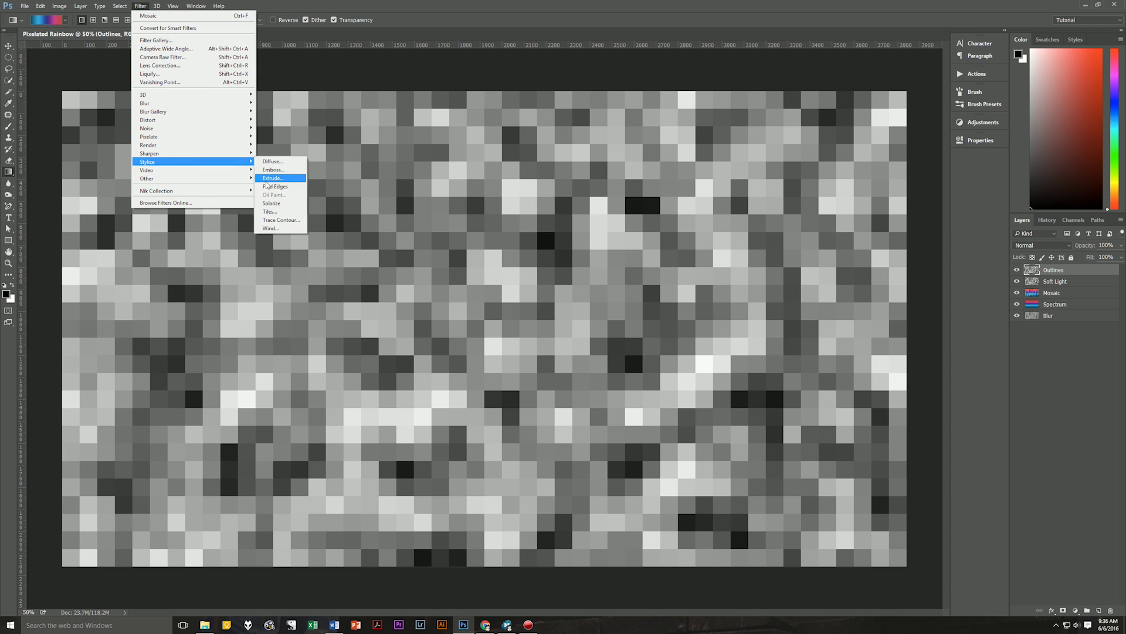
left_click(272, 187)
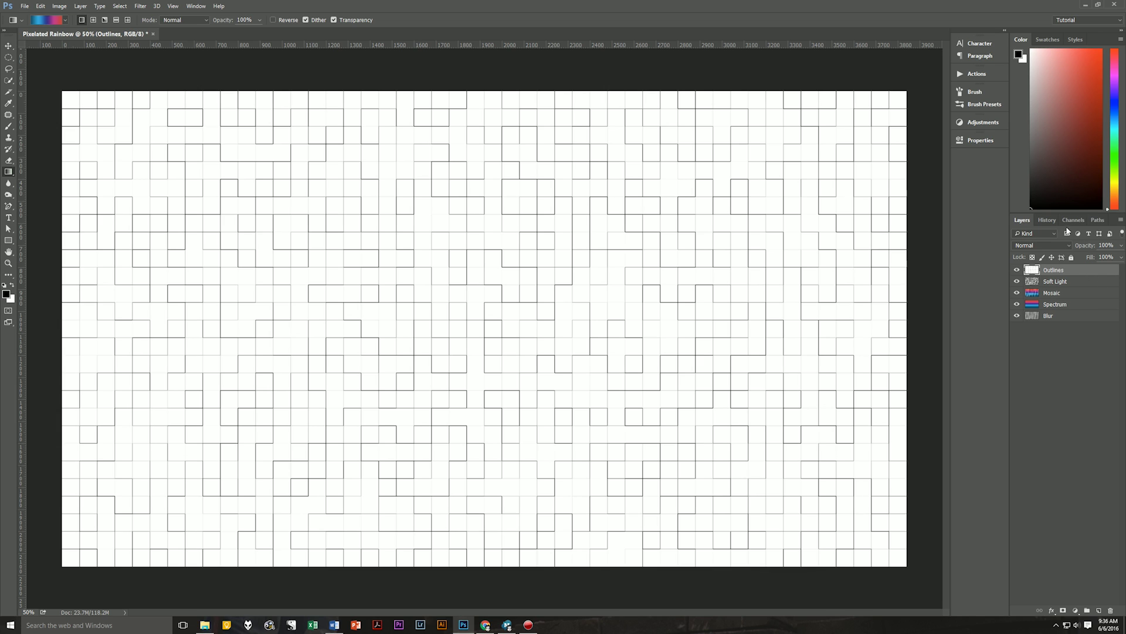
left_click(1043, 244)
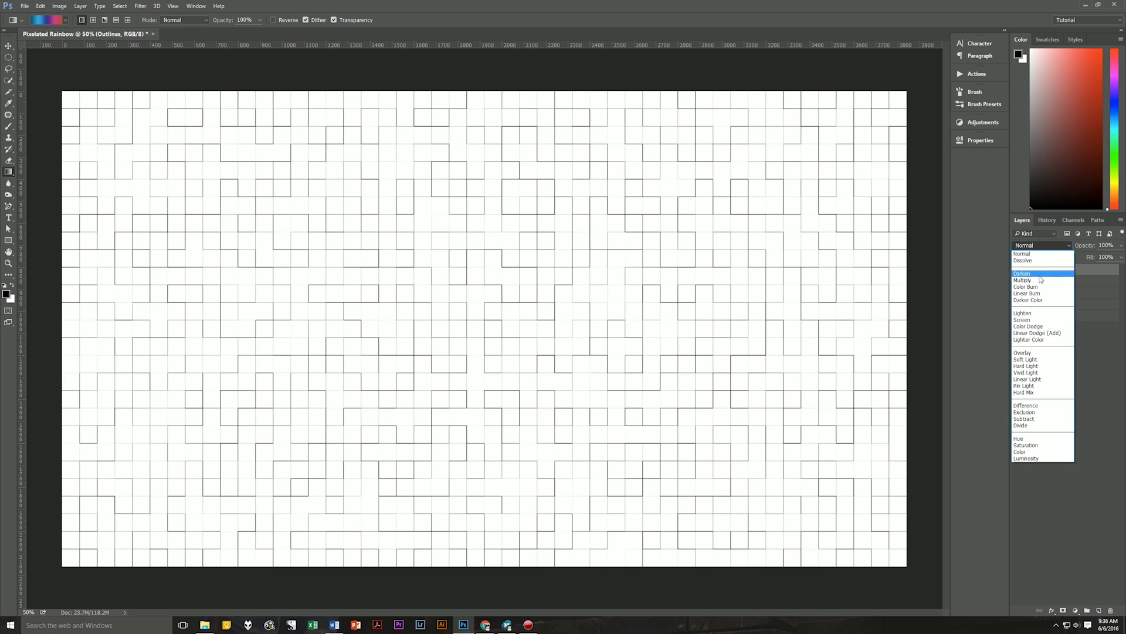
left_click(1041, 275)
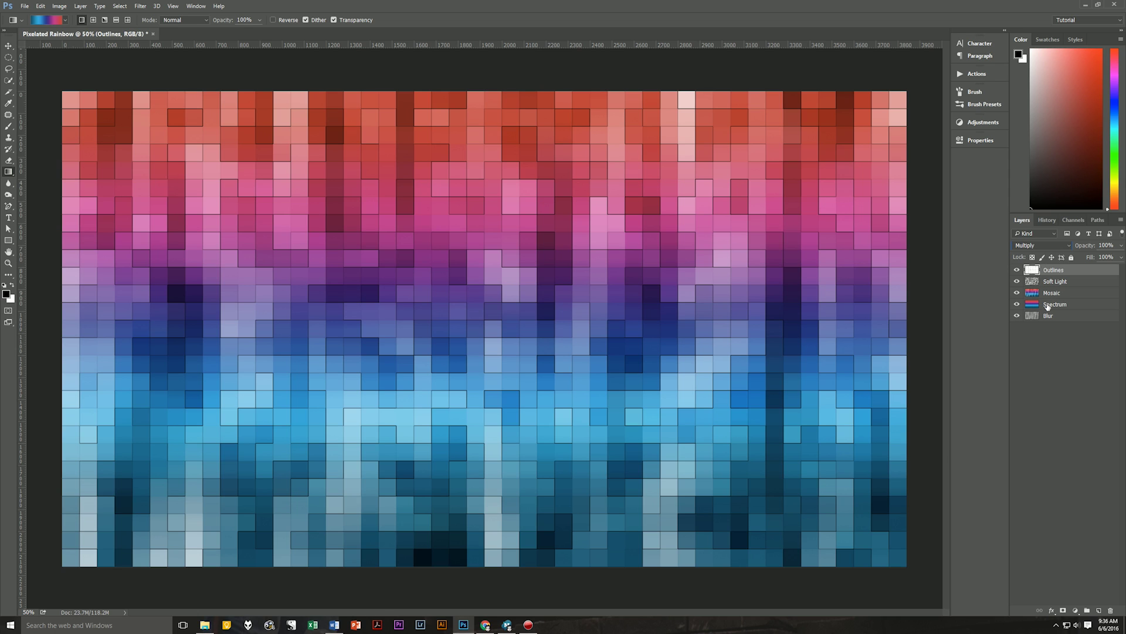
- Add a Curves adjustment above Outlines with the highlights pulled down to darken the image
left_click(1071, 546)
left_click(1068, 270)
left_click(1098, 611)
left_click_drag(1064, 271, 1110, 611)
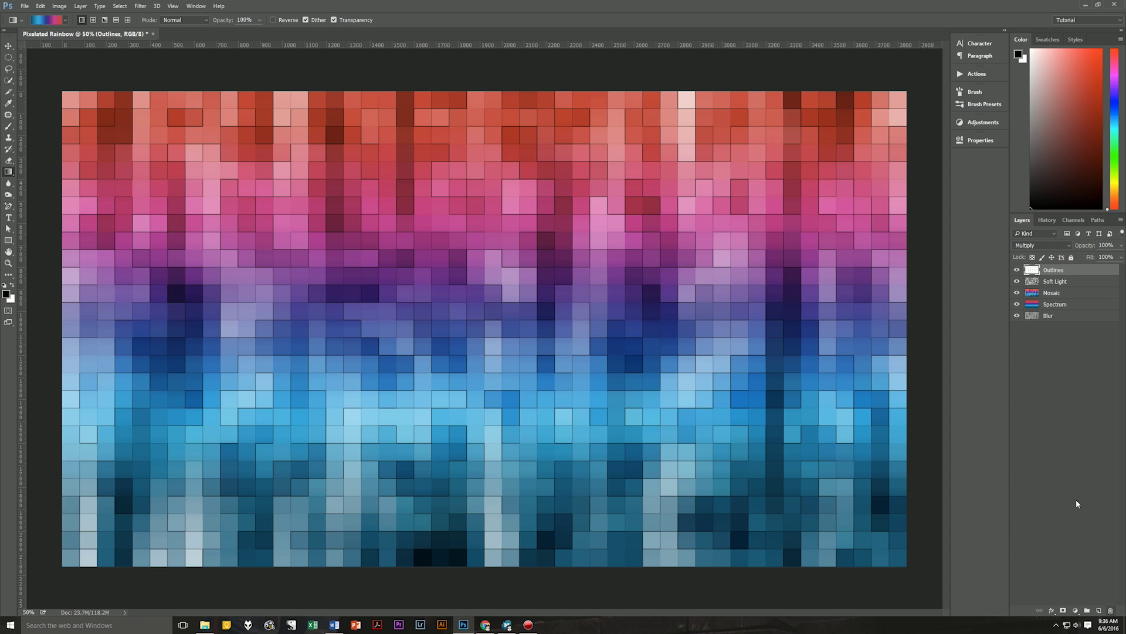
left_click(1082, 607)
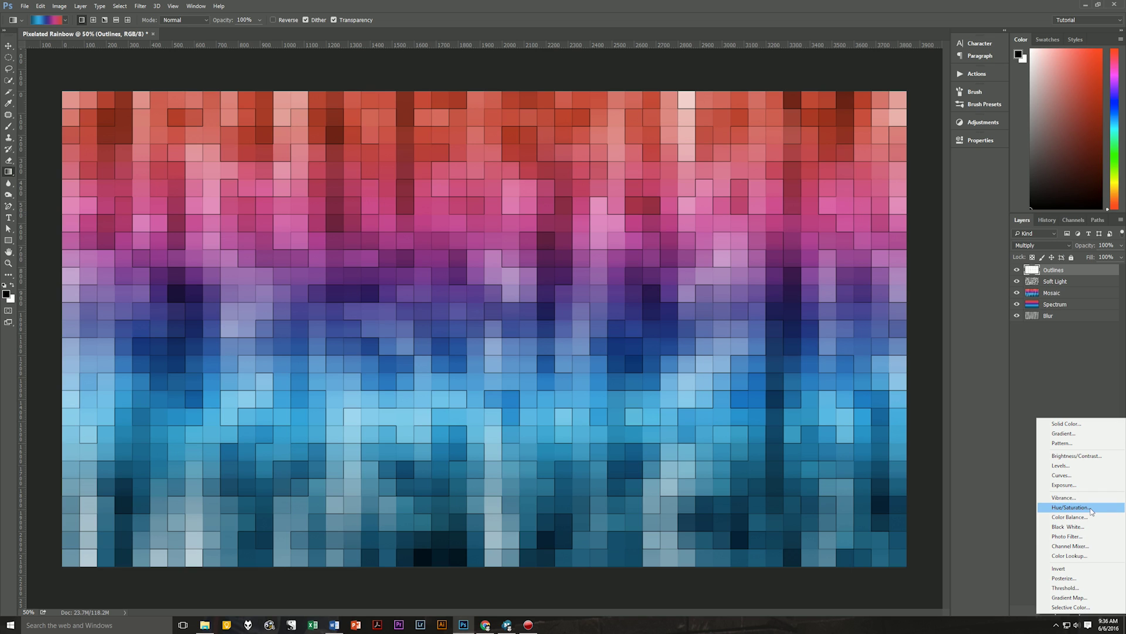
left_click(1085, 474)
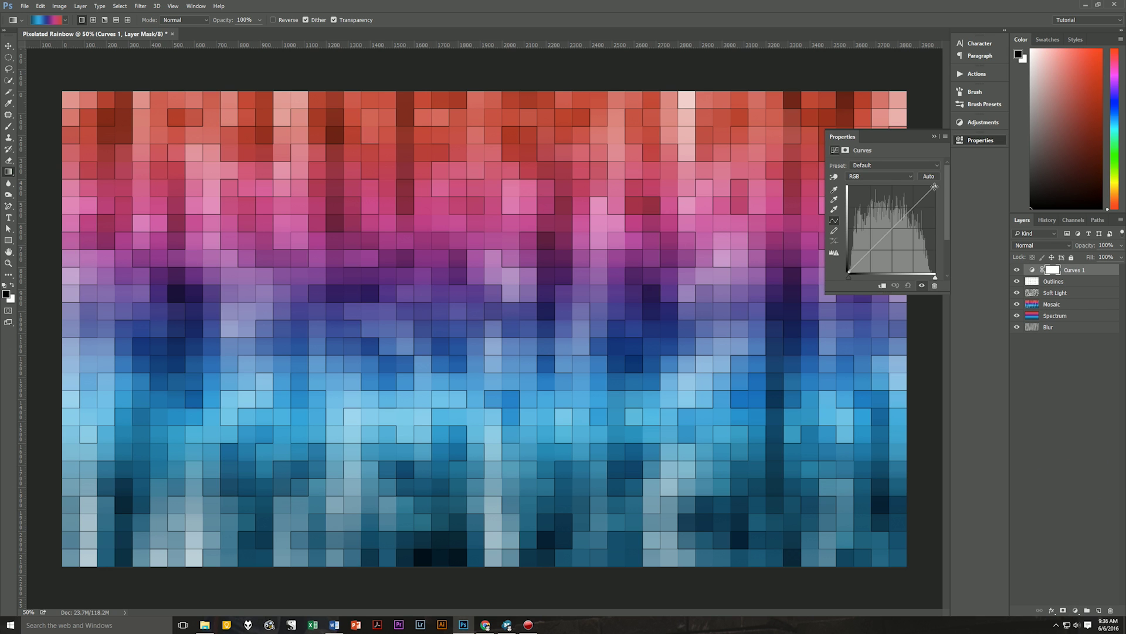
left_click_drag(934, 186, 944, 251)
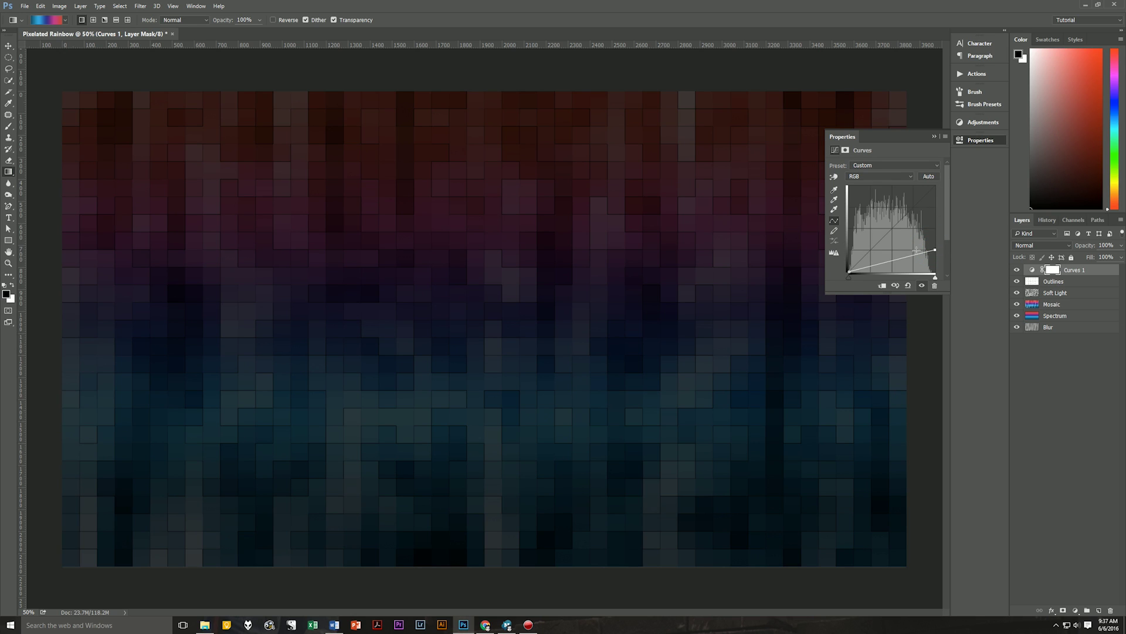
left_click_drag(936, 251, 932, 253)
- Feather the Curves layer mask to 105.6 px
left_click(1054, 270)
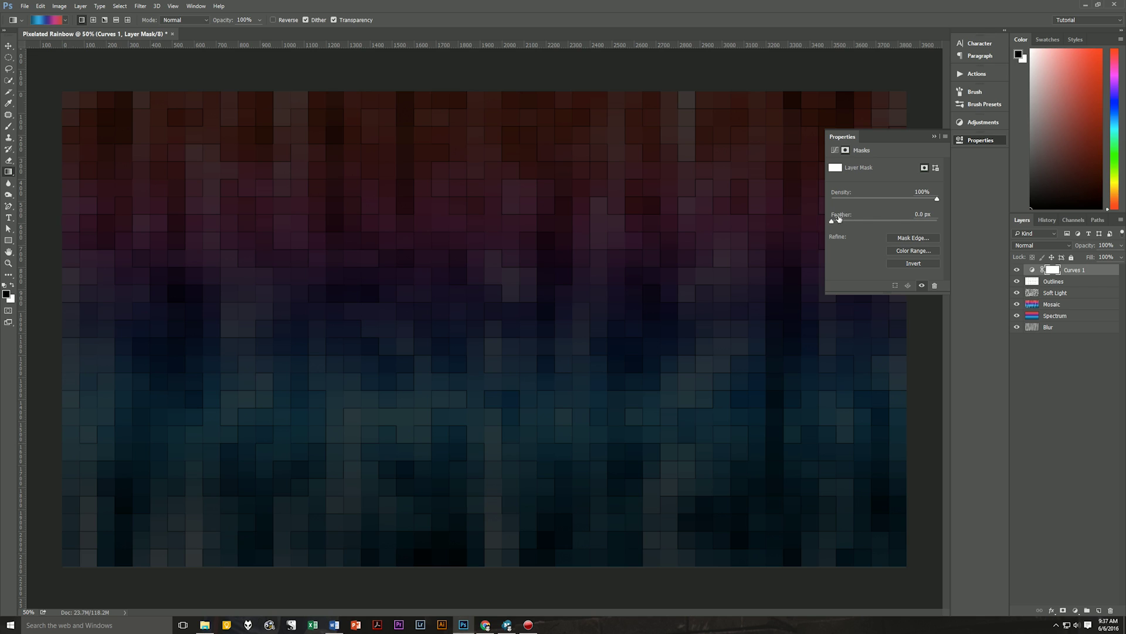
left_click_drag(833, 223, 903, 227)
left_click(934, 137)
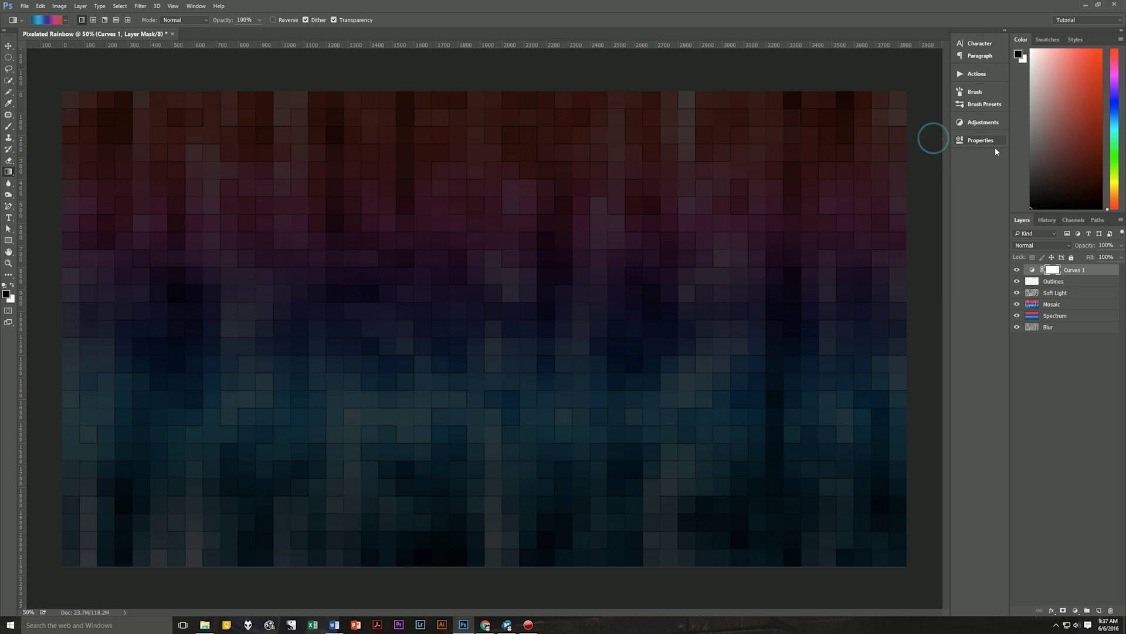
- Fill a large centred elliptical selection with black on the Curves mask, then deselect
left_click(9, 58)
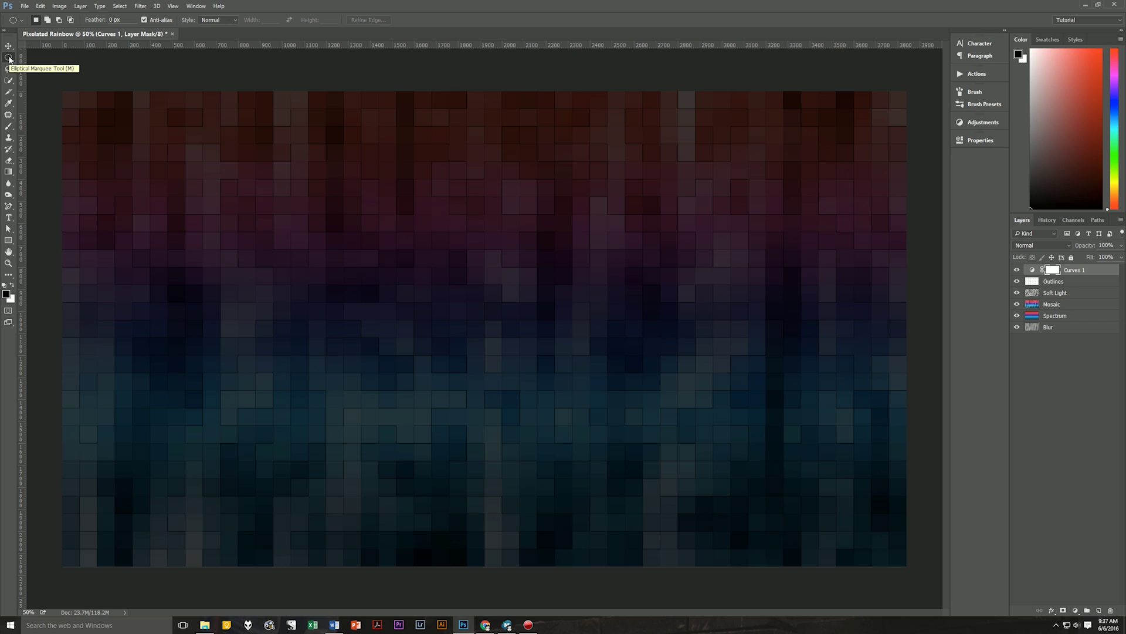
left_click(109, 19)
double_click(109, 19)
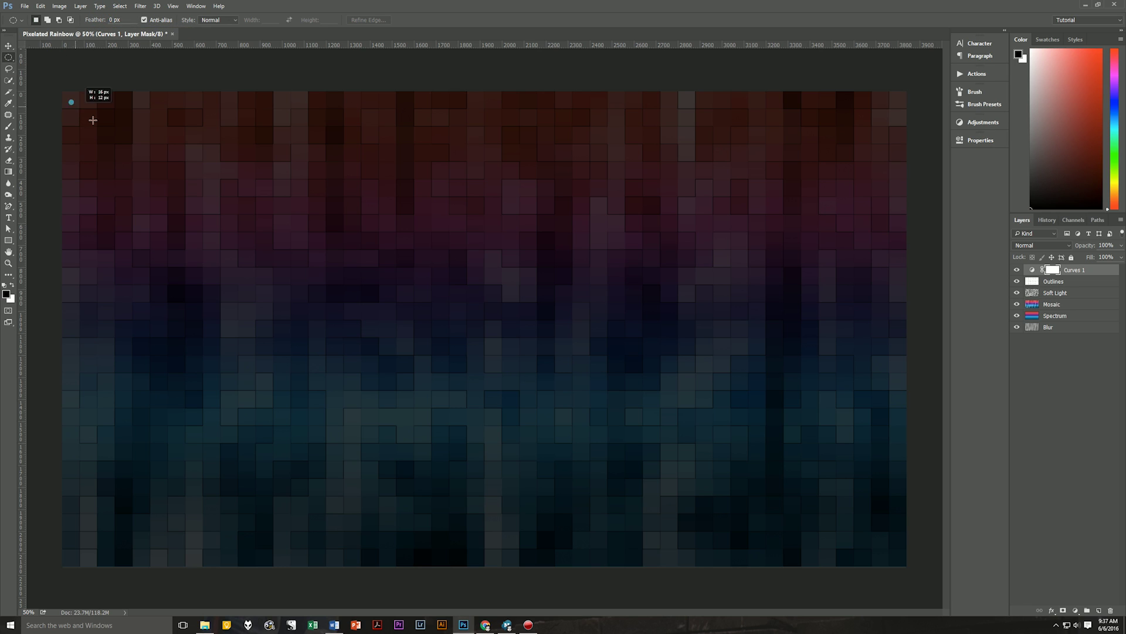
left_click_drag(116, 137, 890, 512)
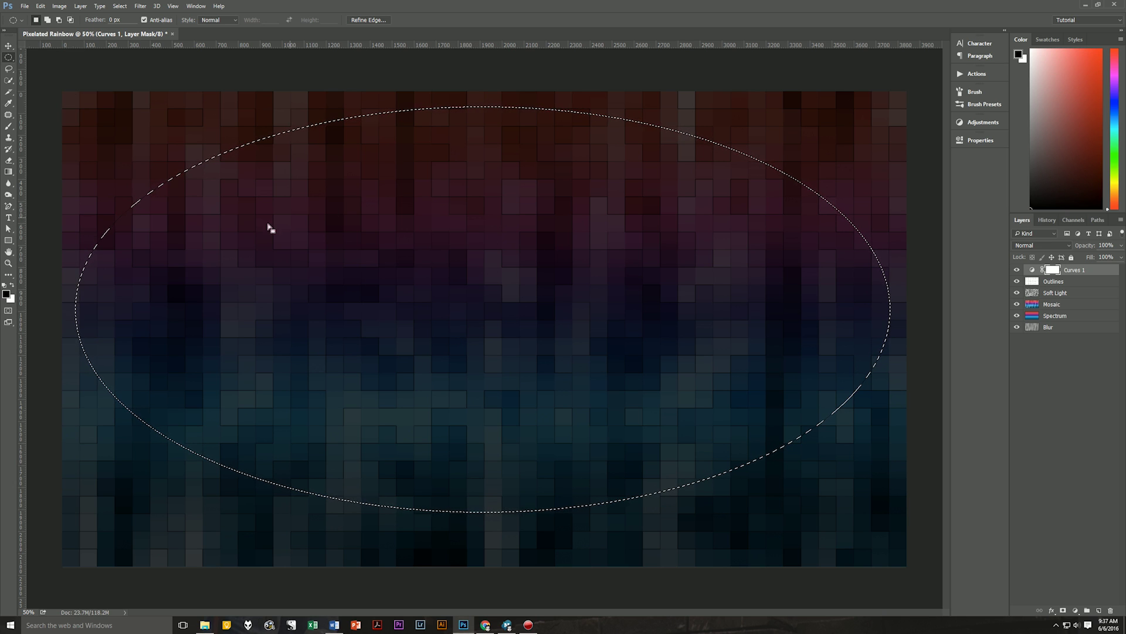
left_click_drag(495, 248, 493, 268)
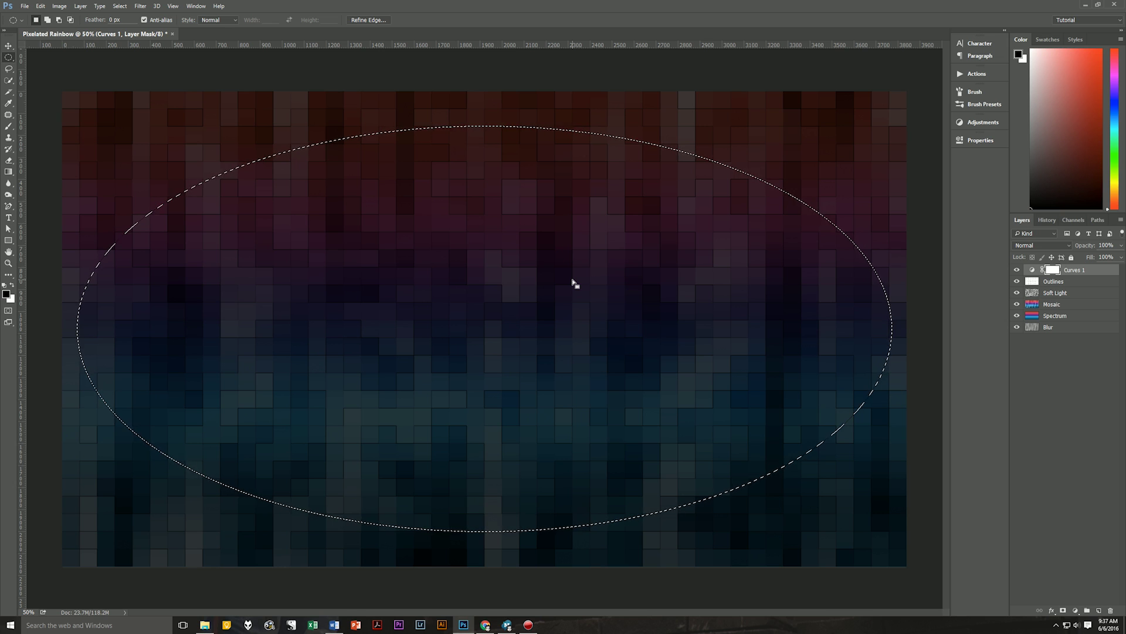
key("alt+BackSpace")
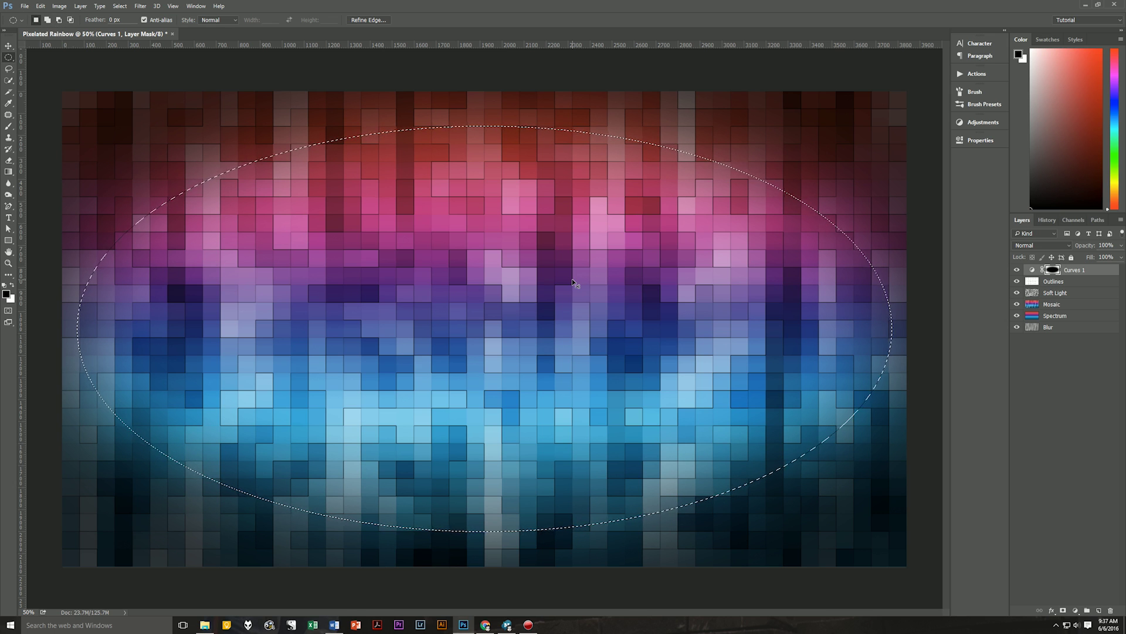
key("ctrl+d")
- Rename the Curves 1 layer to Vignette
left_click(1083, 271)
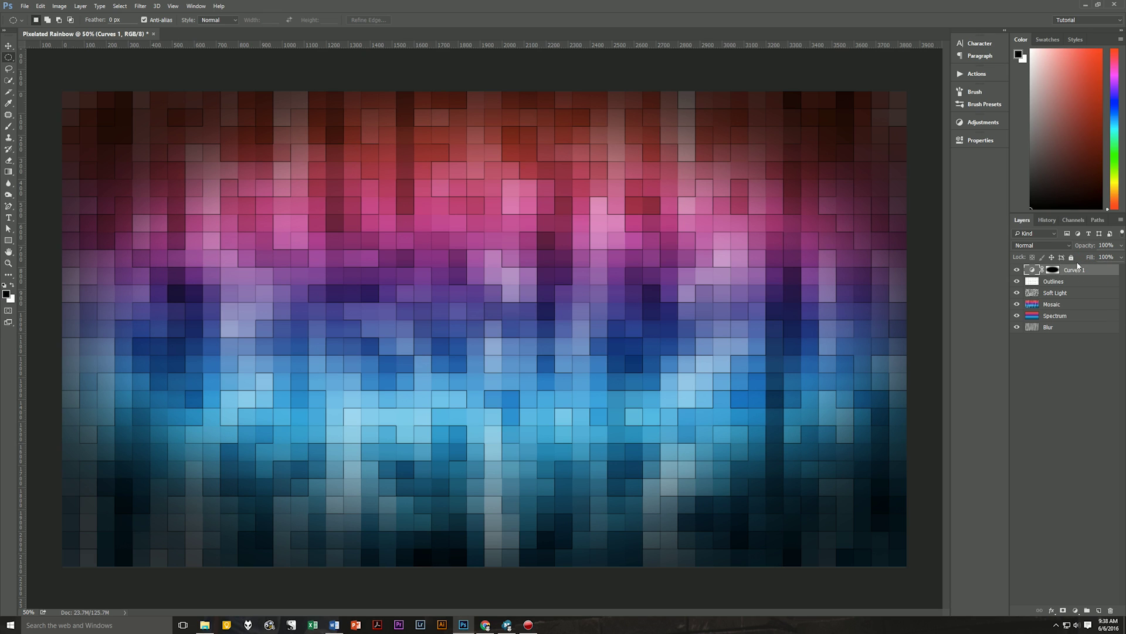
double_click(1076, 270)
type("Vignette")
key("Return")
- Add another Curves adjustment layer and name it Vibrance
left_click(1076, 610)
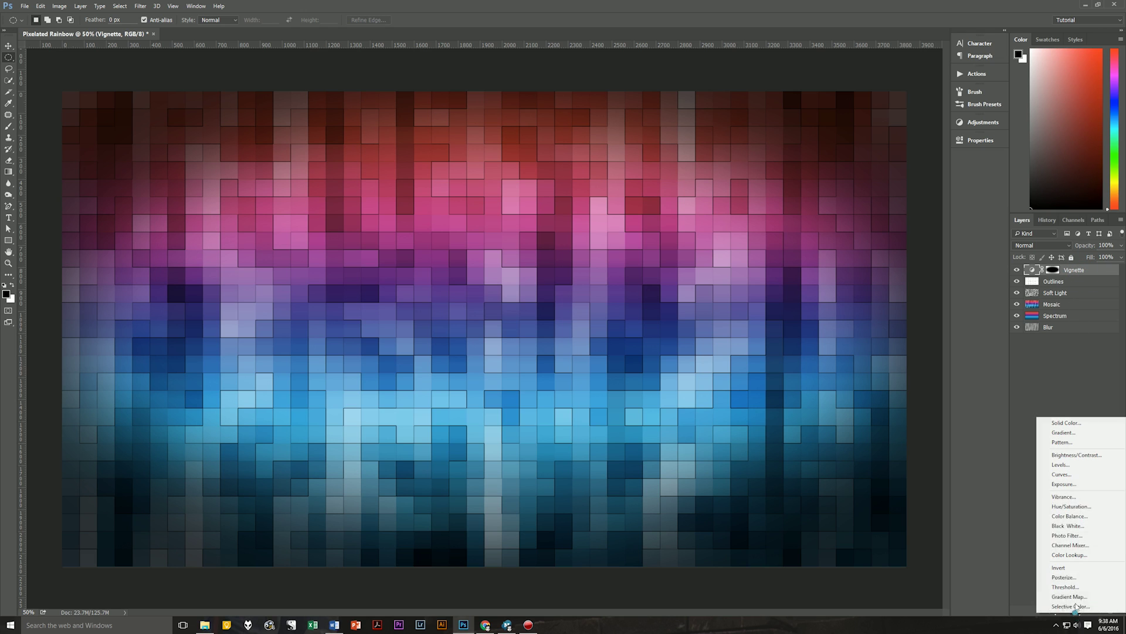
left_click(1085, 476)
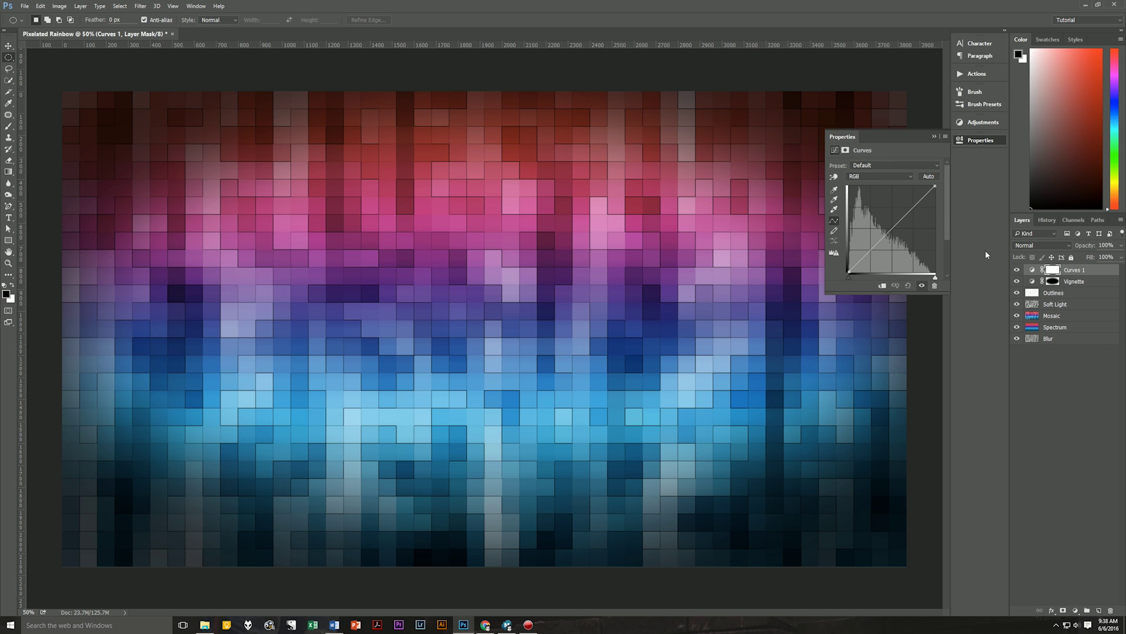
double_click(1070, 270)
type("Vibrance")
key("Return")
- Apply the Medium Contrast curve preset to Vibrance and compare before and after
left_click(883, 163)
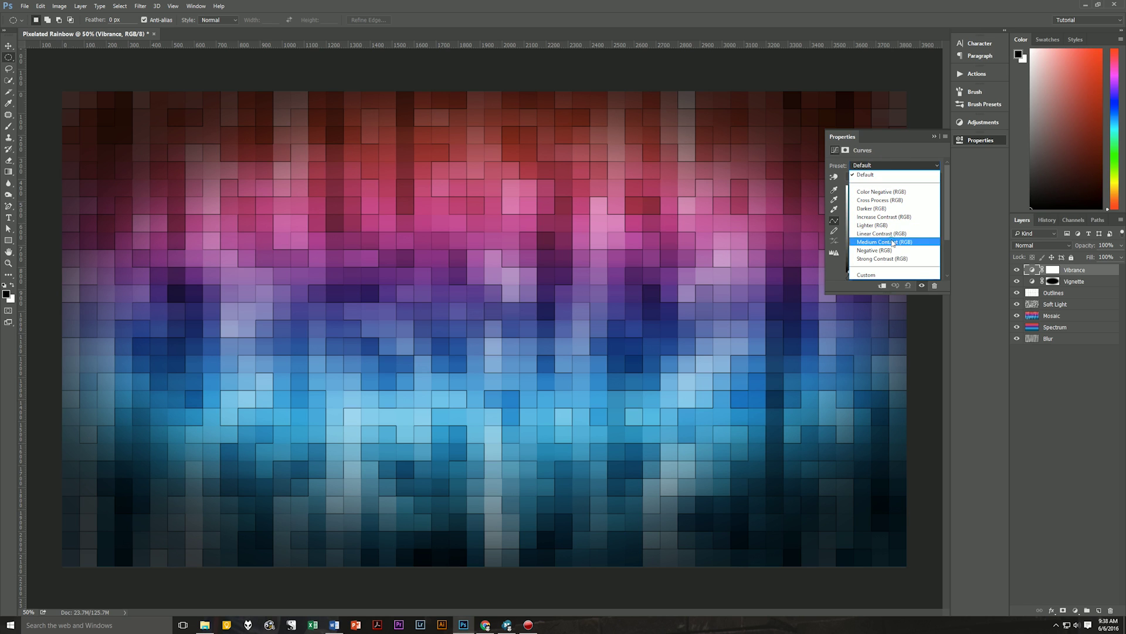
left_click(889, 242)
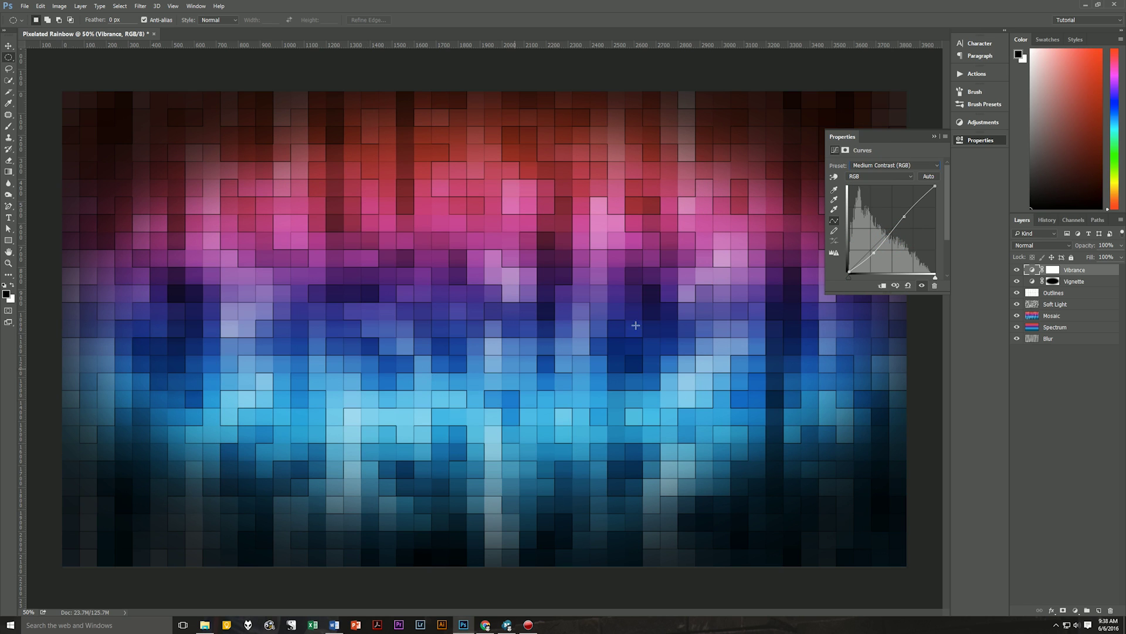
left_click(934, 136)
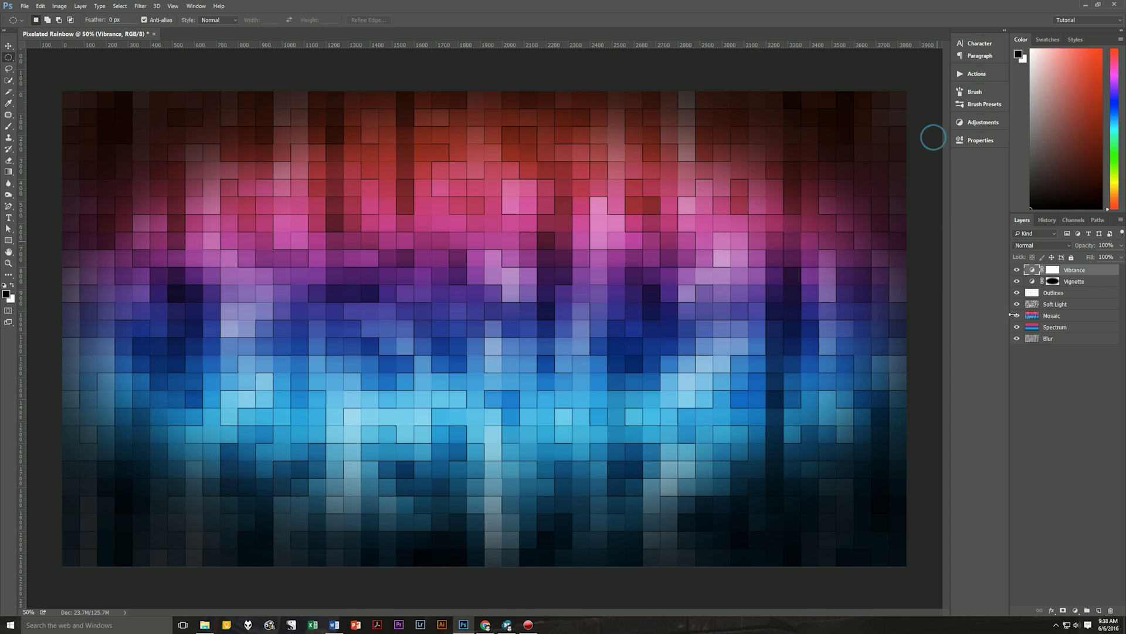
left_click(1017, 270)
left_click(1016, 270)
- Set the Vibrance layer's opacity to 50% and compare the result
left_click_drag(1088, 248, 1068, 254)
key("Return")
left_click(1017, 271)
left_click(1018, 271)
- Lower the Spectrum layer's opacity to 75%, then reselect the Vibrance layer
left_click(1067, 329)
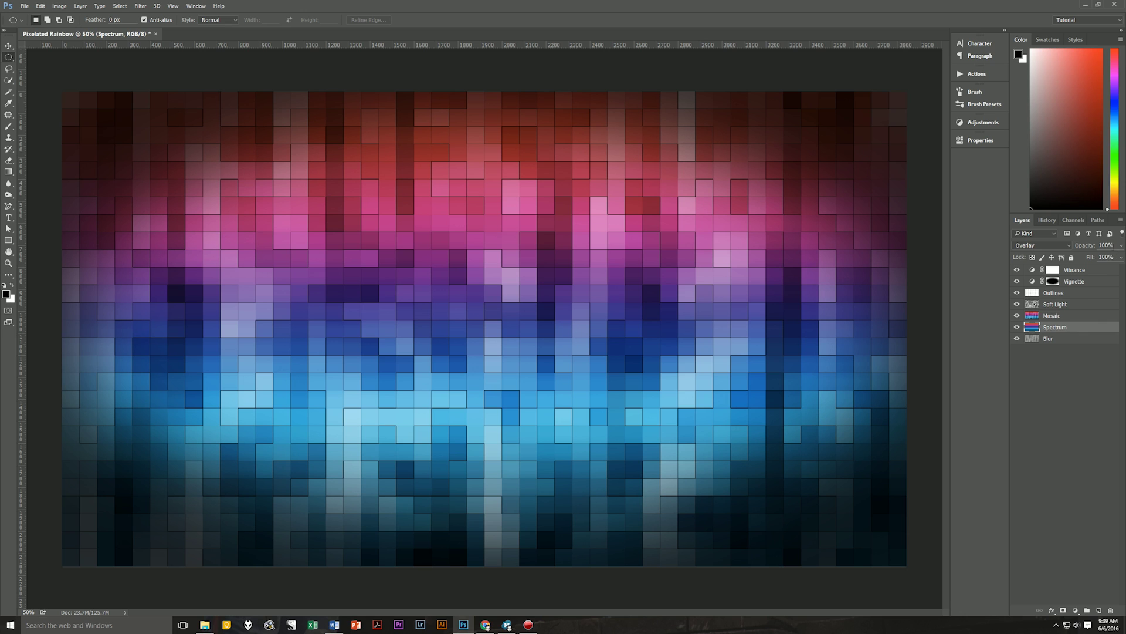
left_click_drag(1090, 247, 1078, 251)
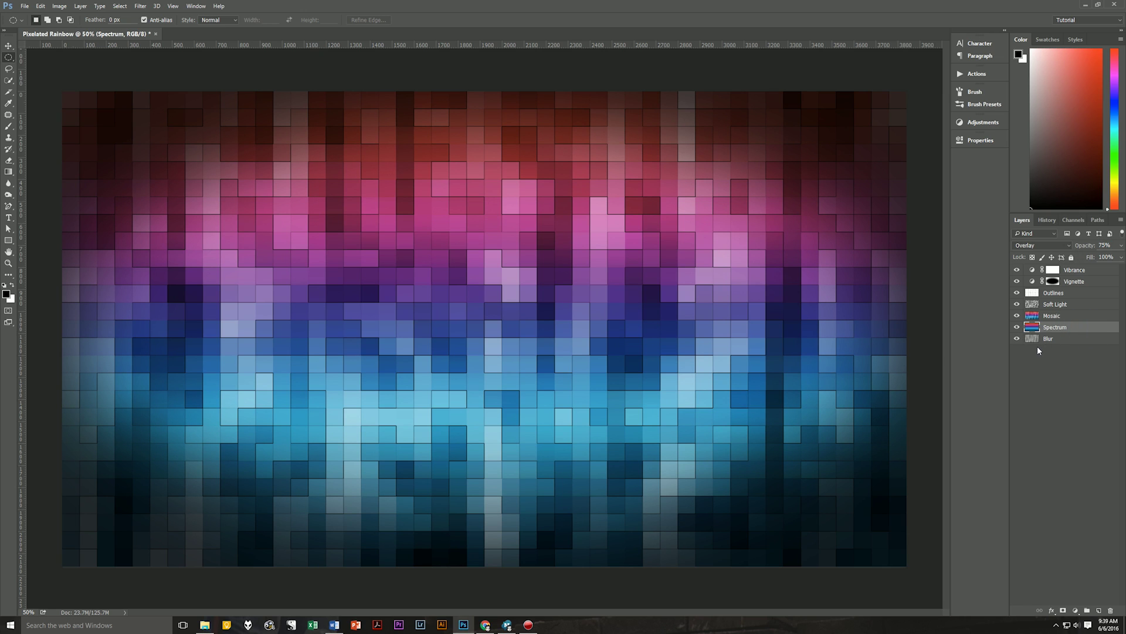
left_click(1096, 270)
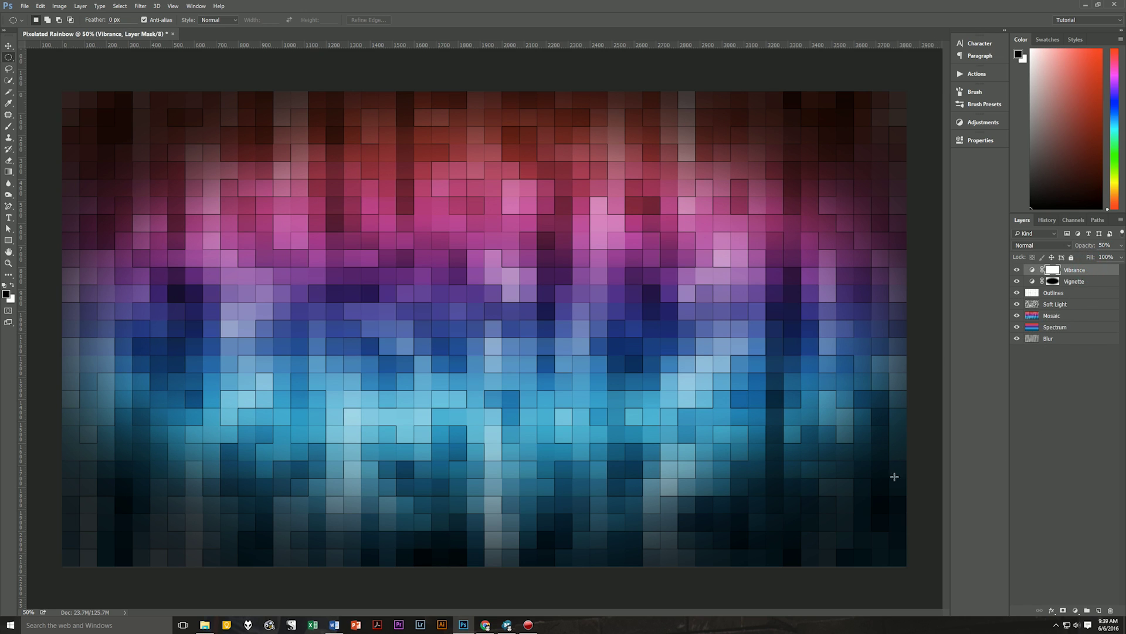